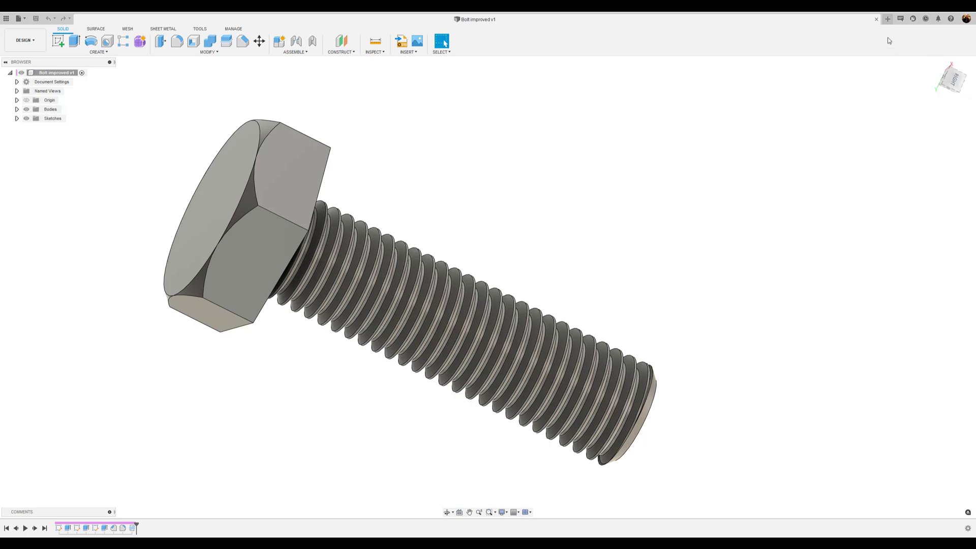
Open a new blank design tab and start a sketch on the XY origin plane.
click(887, 20)
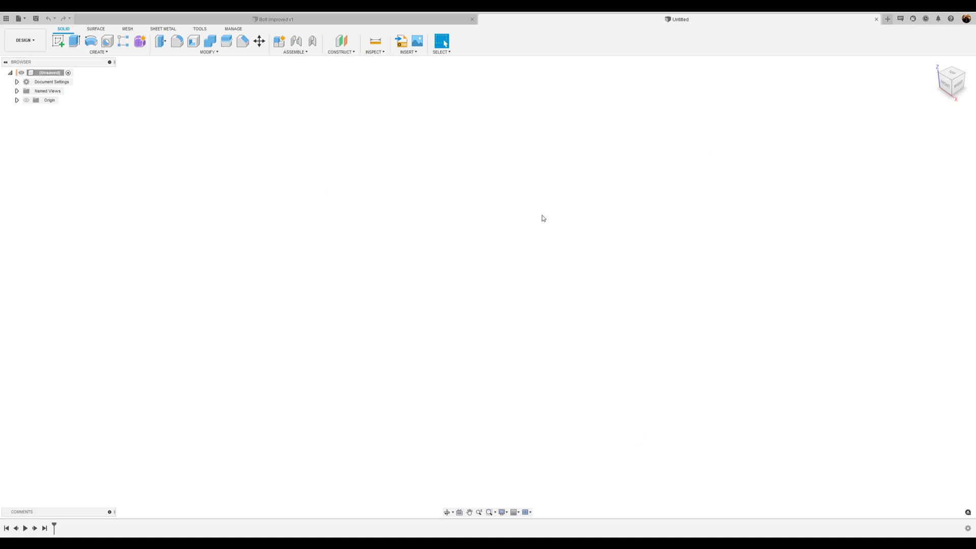
click(58, 40)
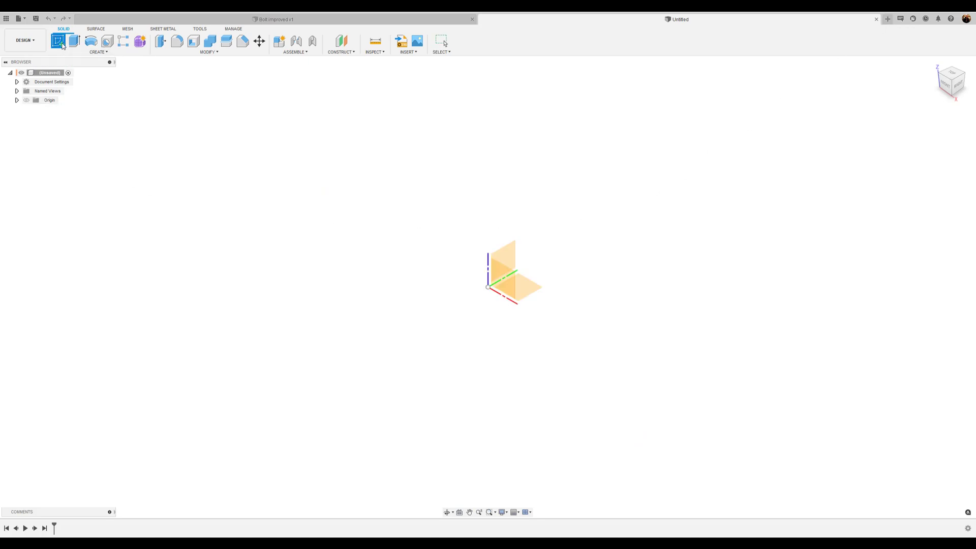
click(524, 288)
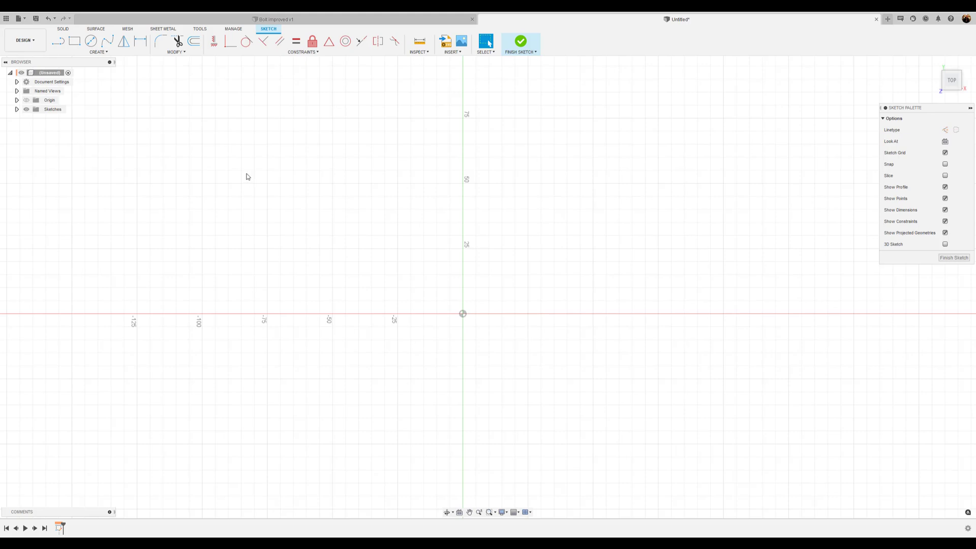
Draw an 11 mm diameter circle centred on the sketch origin and zoom in to frame it.
click(92, 42)
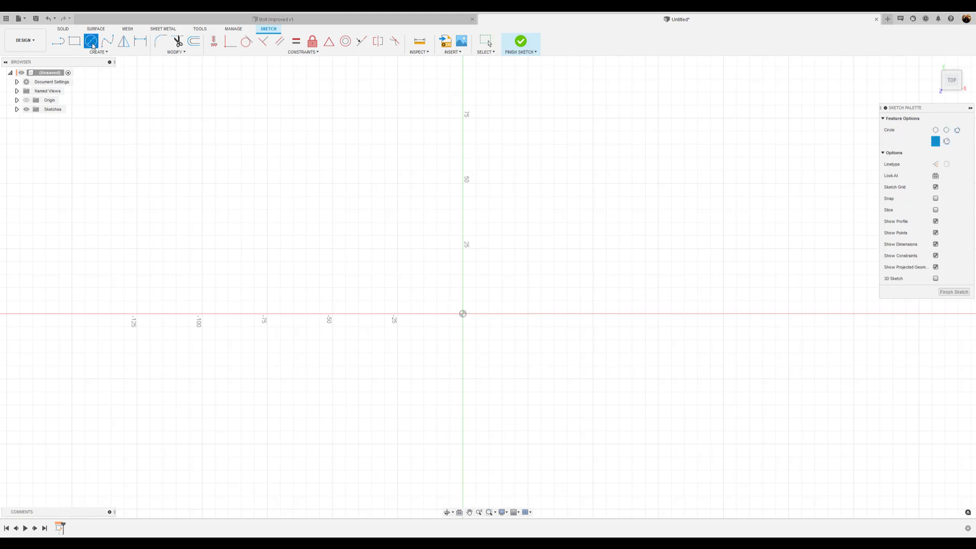
click(462, 314)
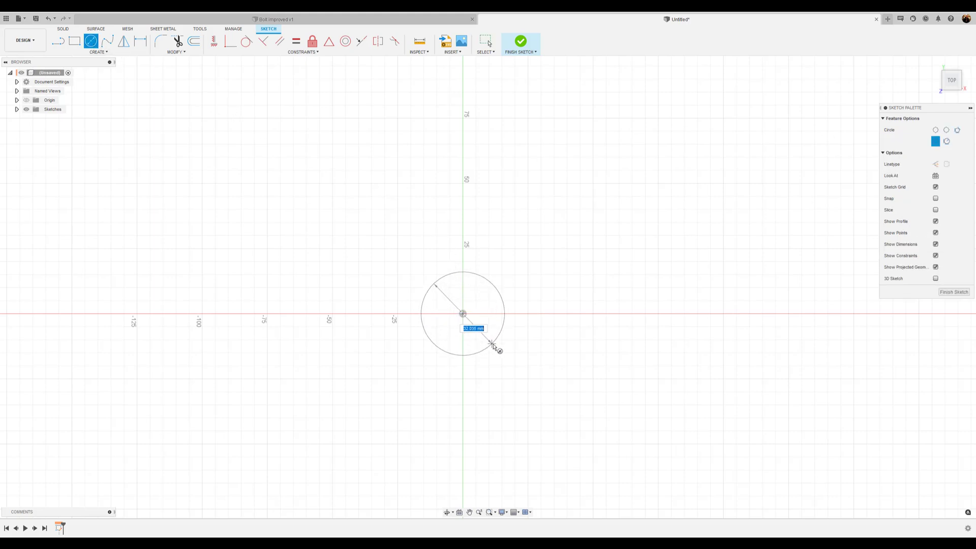
text(1)
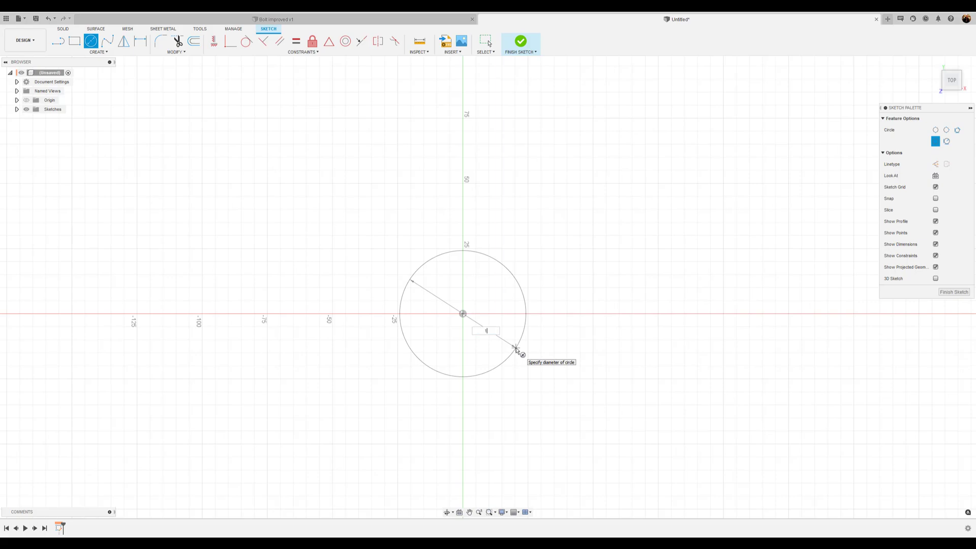
text(1)
key(Return)
key(Escape)
scroll(481, 333, up, 2)
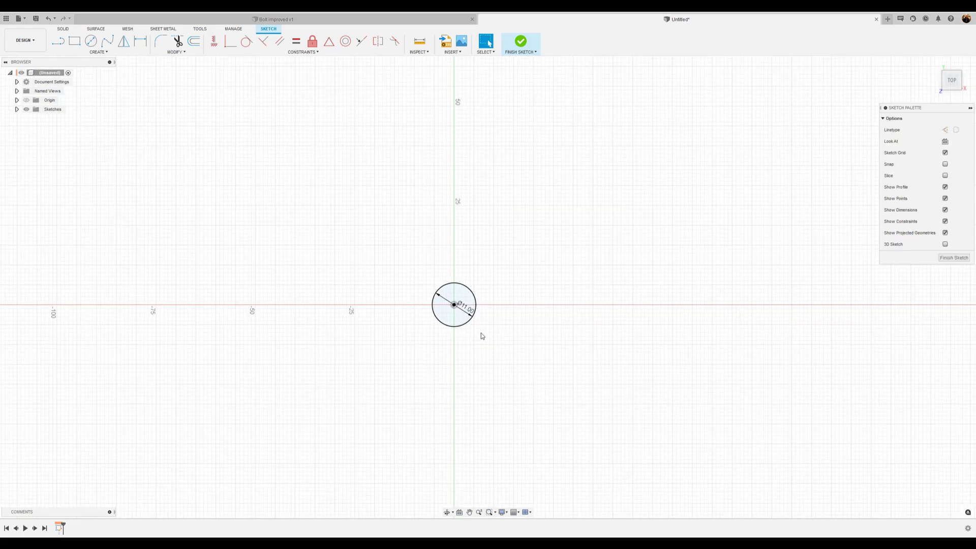
scroll(481, 333, up, 4)
scroll(491, 315, up, 1)
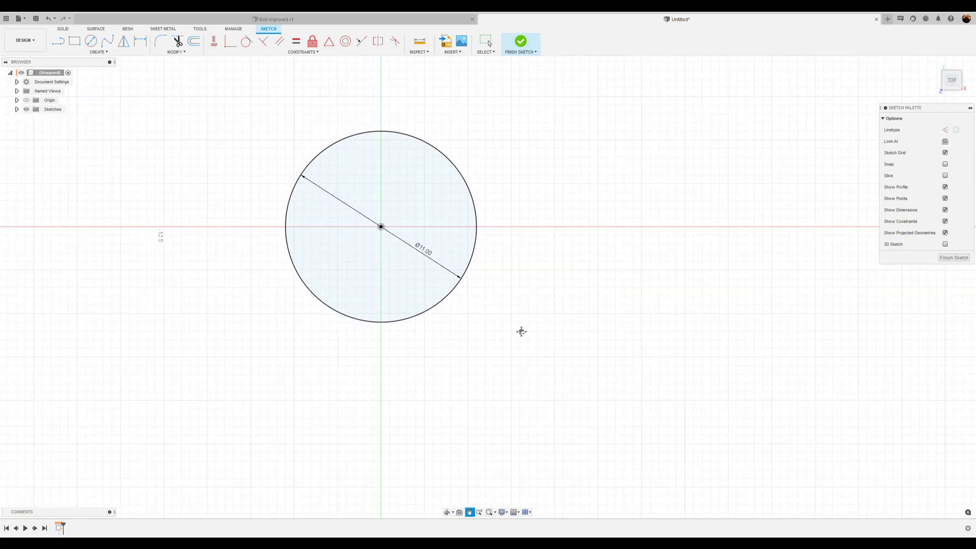
middle_drag(520, 331, 566, 359)
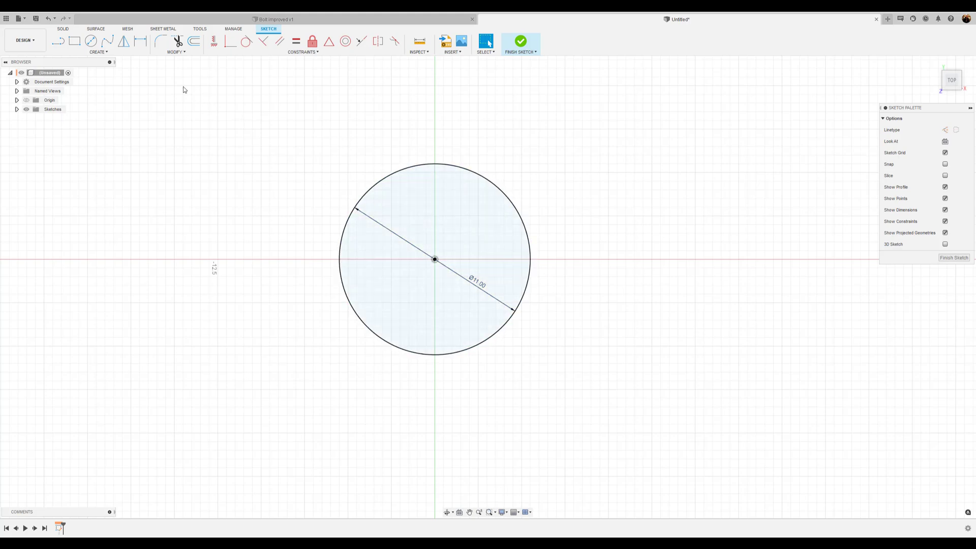
Draw a circumscribed hexagon centred on the circle with a 19 mm radius dimension.
click(106, 53)
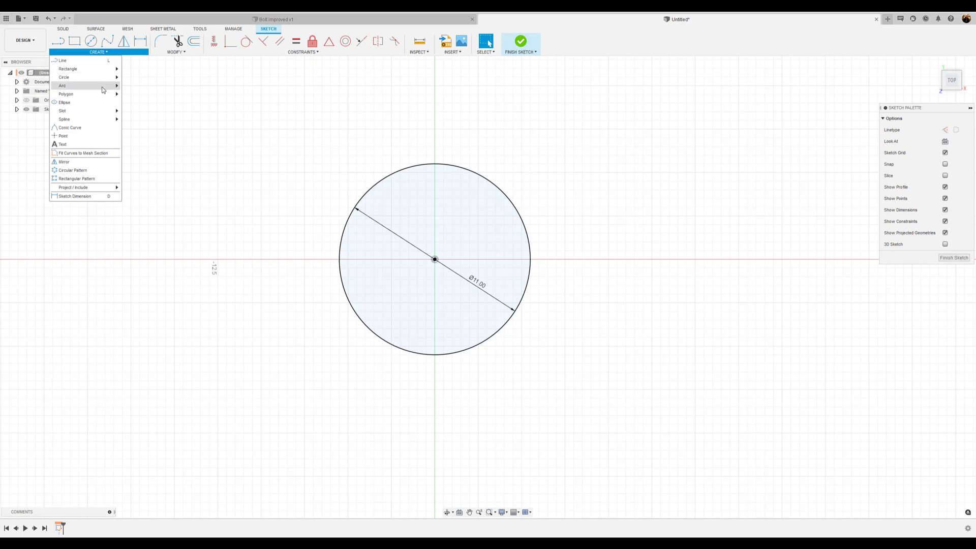
mouse_move(100, 95)
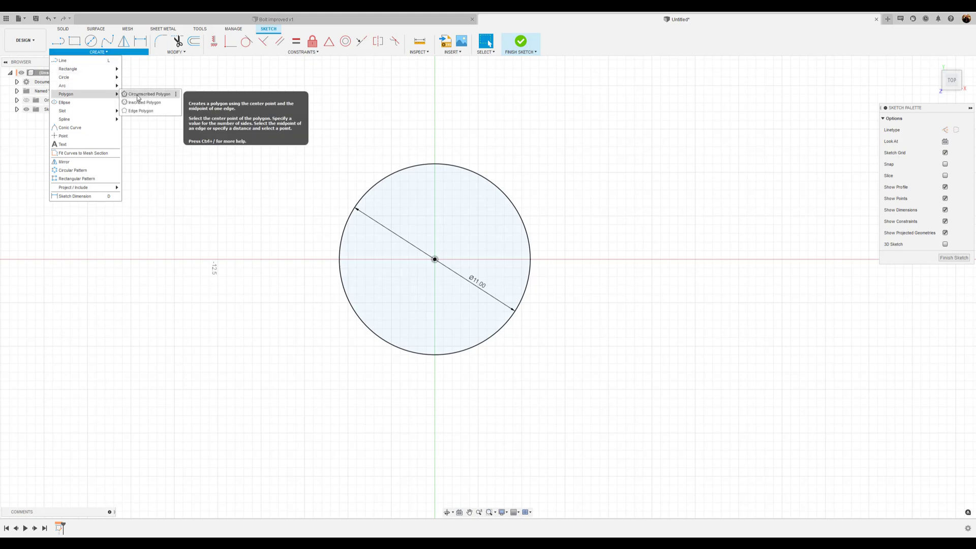
click(139, 97)
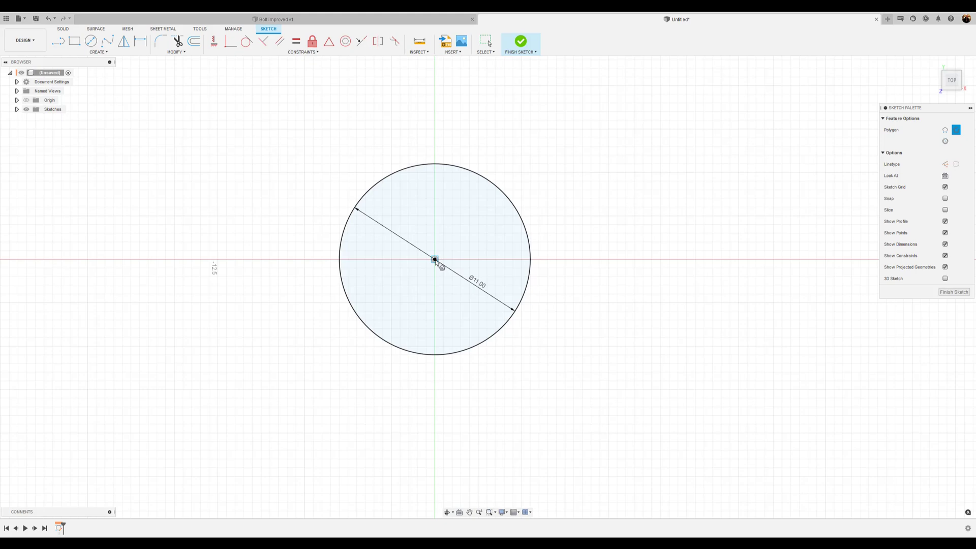
click(434, 259)
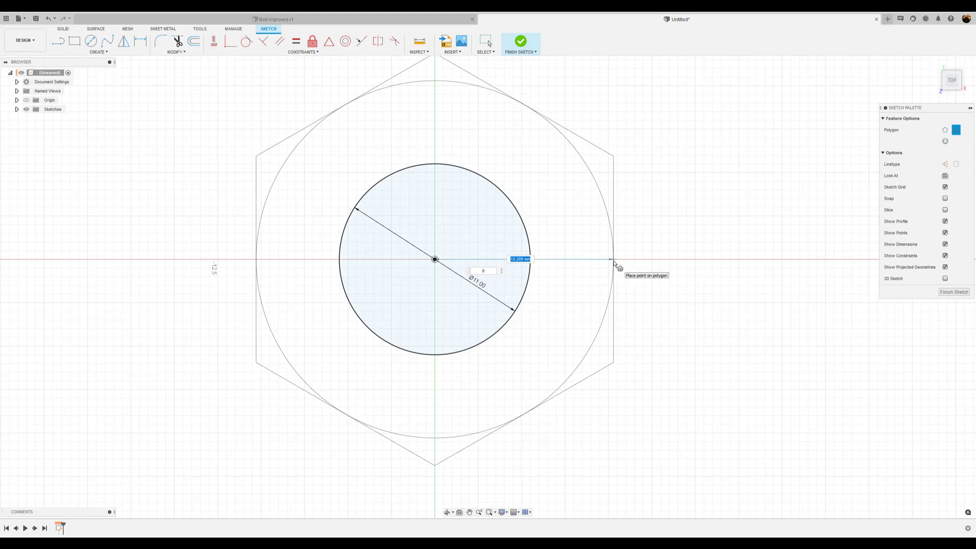
text(19)
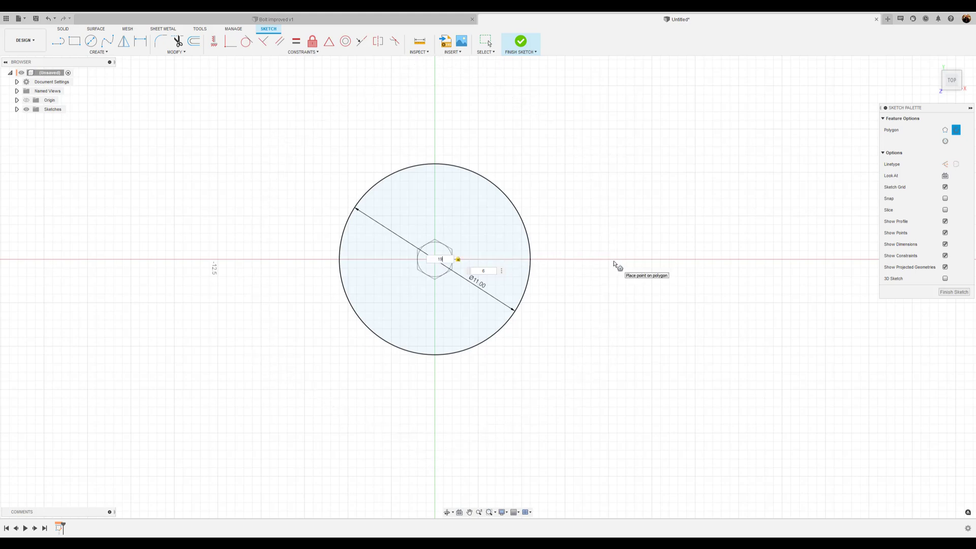
key(Return)
scroll(583, 350, down, 4)
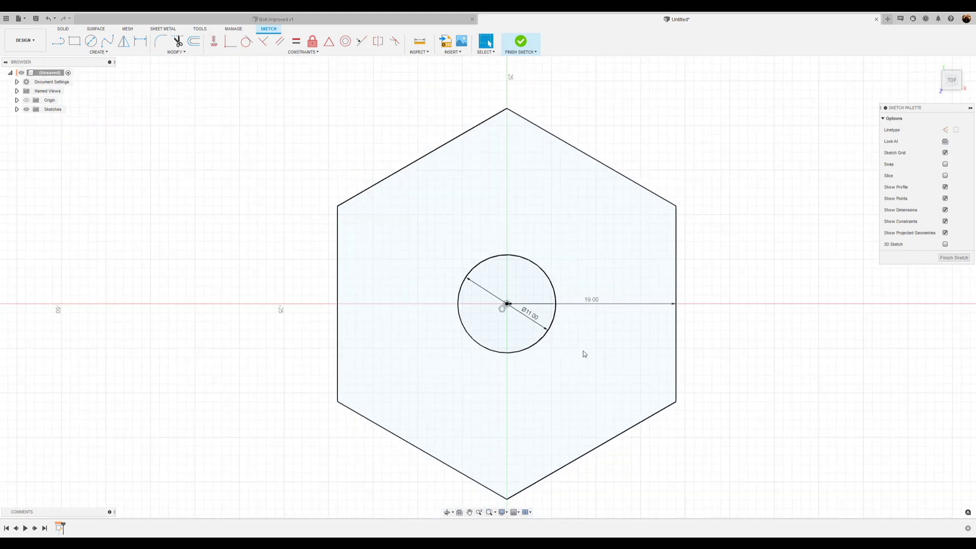
mouse_move(584, 353)
shift+middle_down()
mouse_move(720, 346)
mouse_move(653, 326)
mouse_move(688, 322)
shift+middle_up()
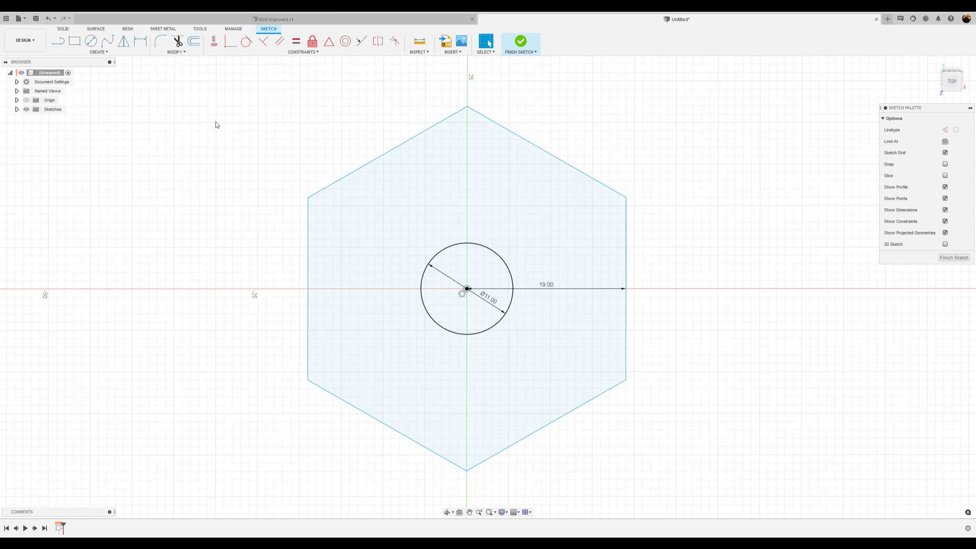
Dimension the width between the hexagon's vertical flats, placing the 38.00 dimension above it.
click(140, 42)
click(309, 255)
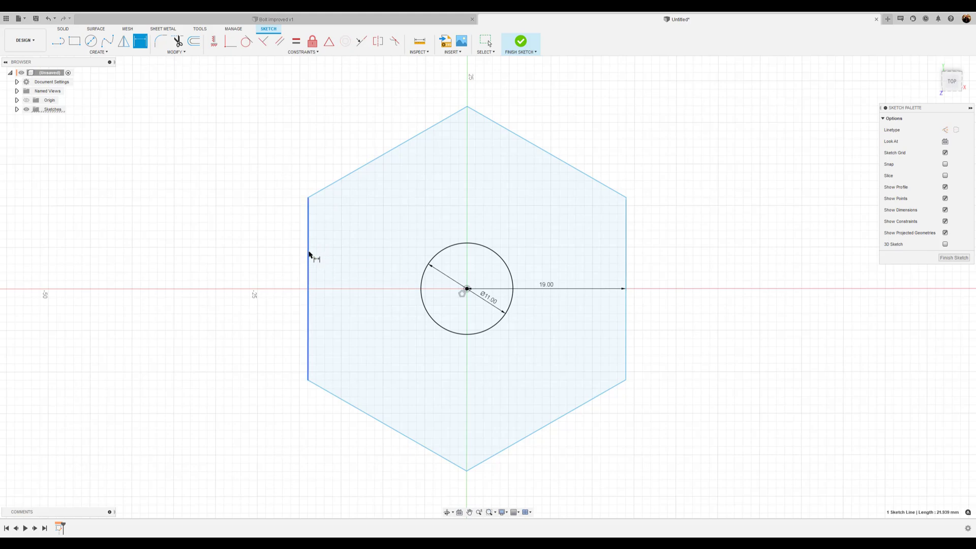
click(626, 255)
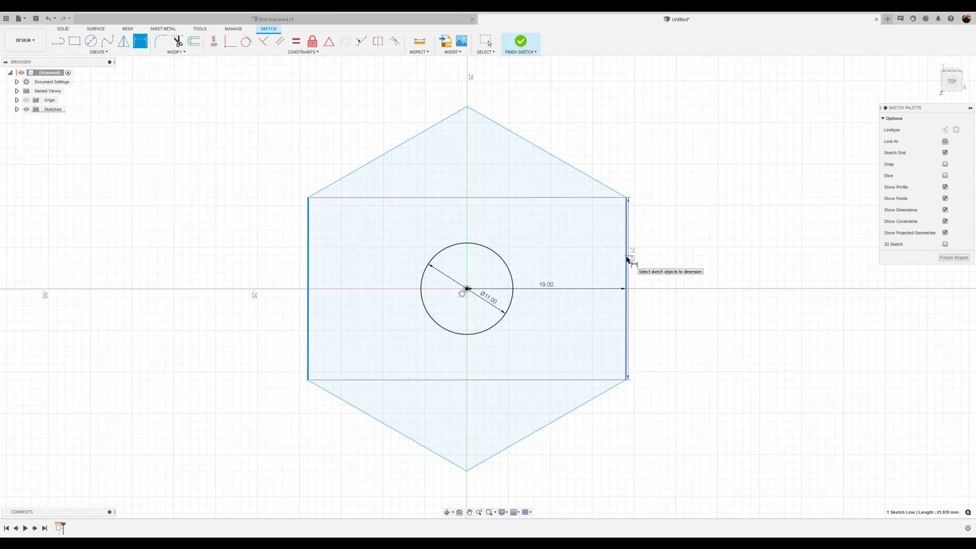
click(475, 216)
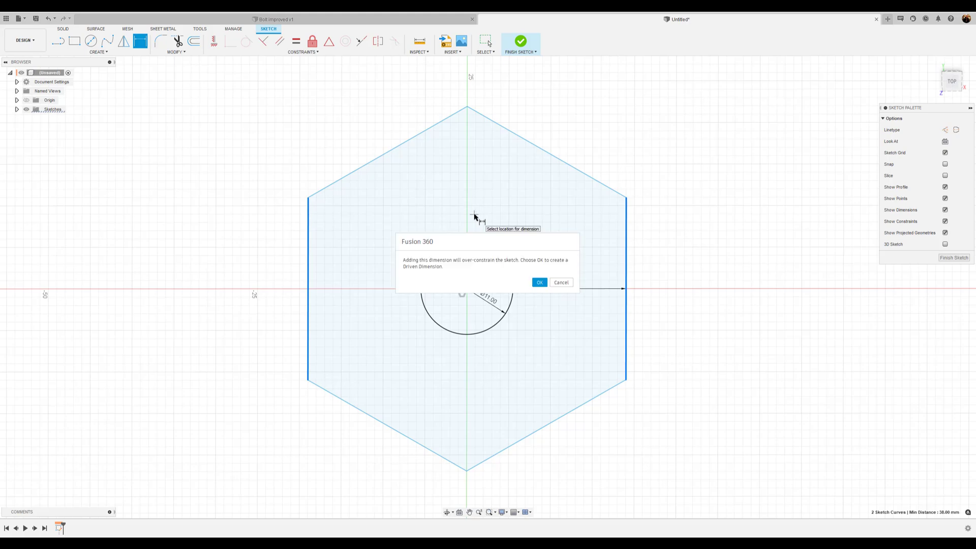
click(561, 283)
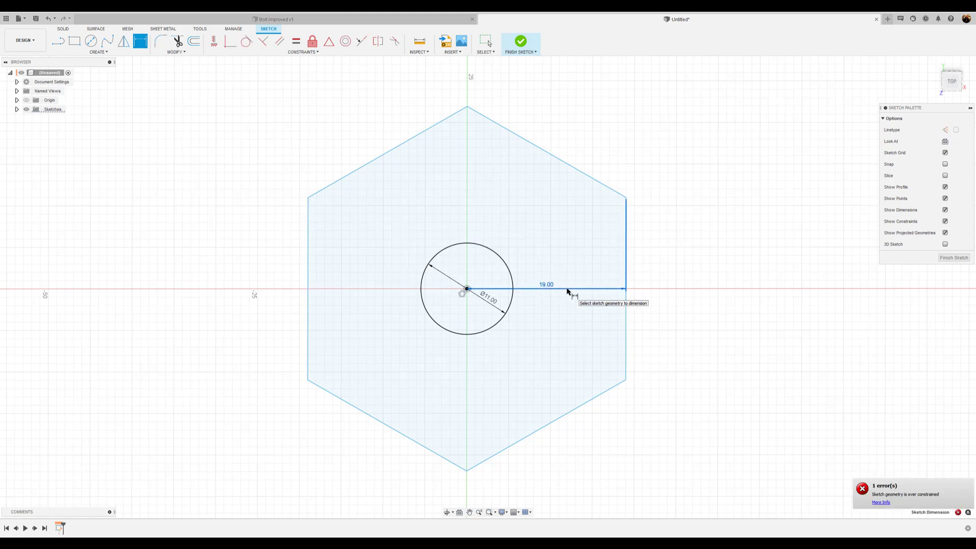
key(Escape)
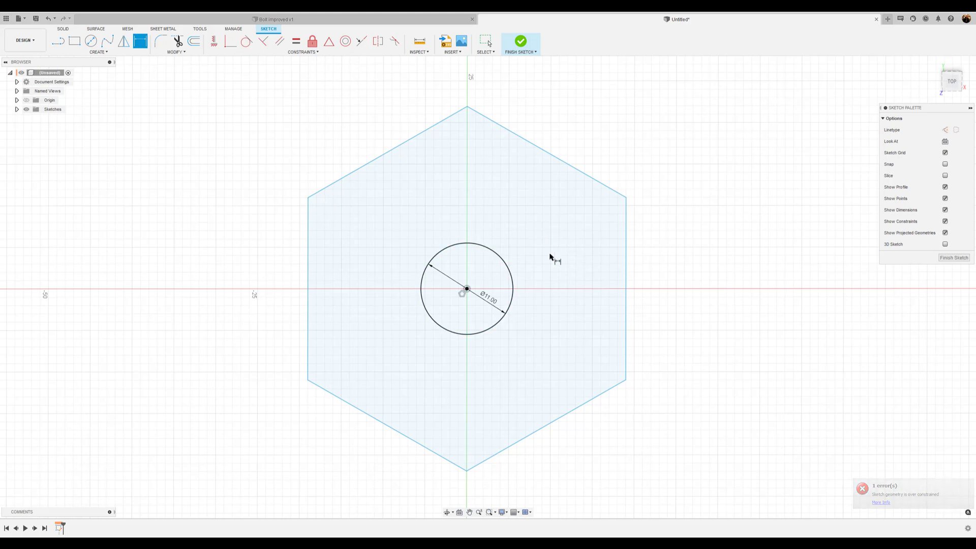
click(308, 253)
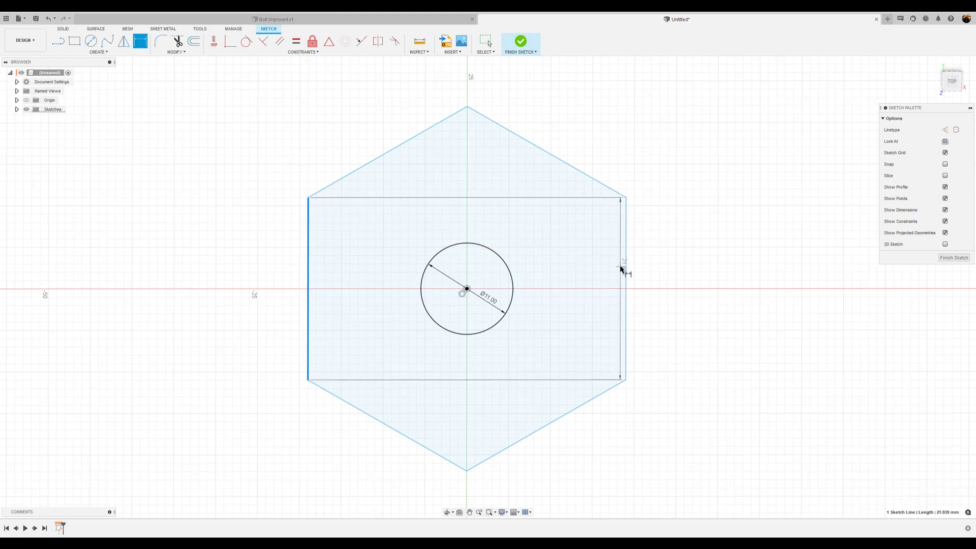
click(626, 271)
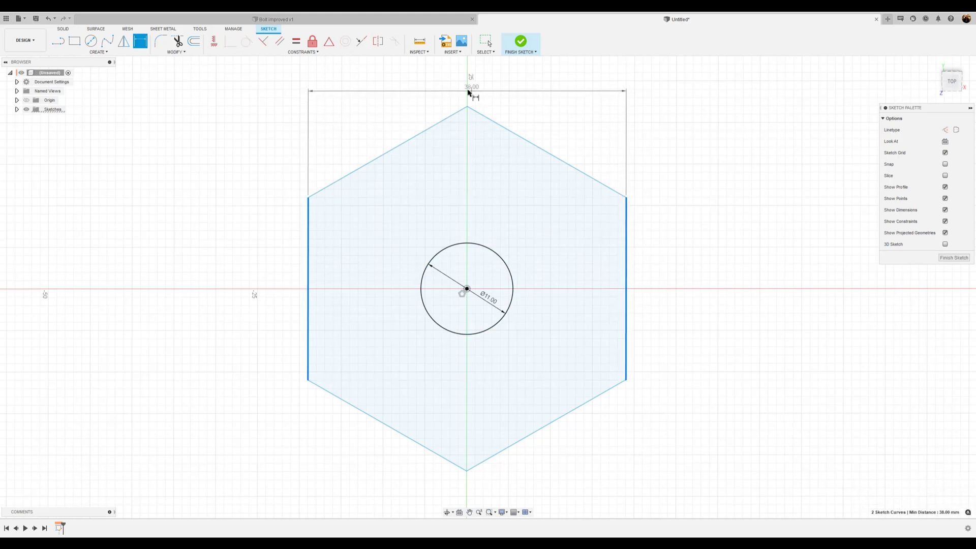
click(467, 91)
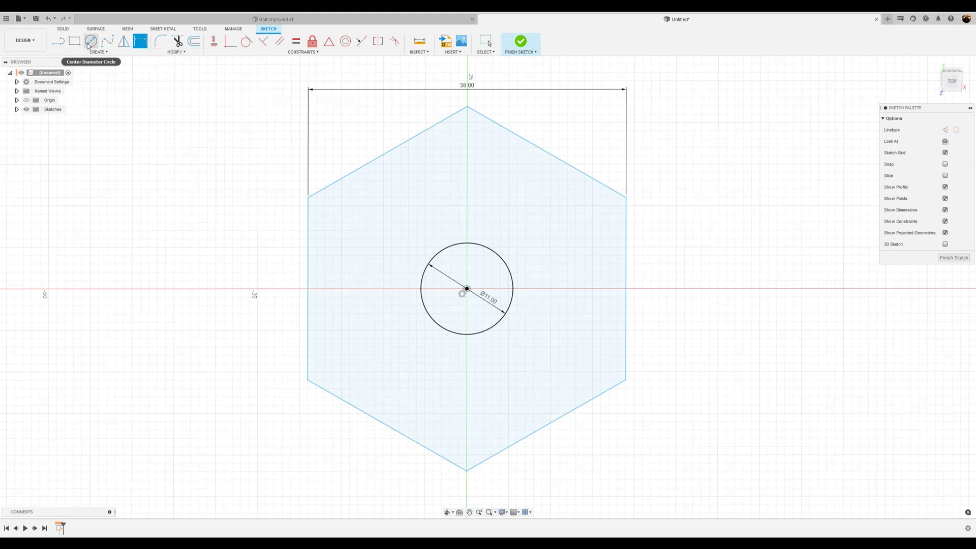
key(Escape)
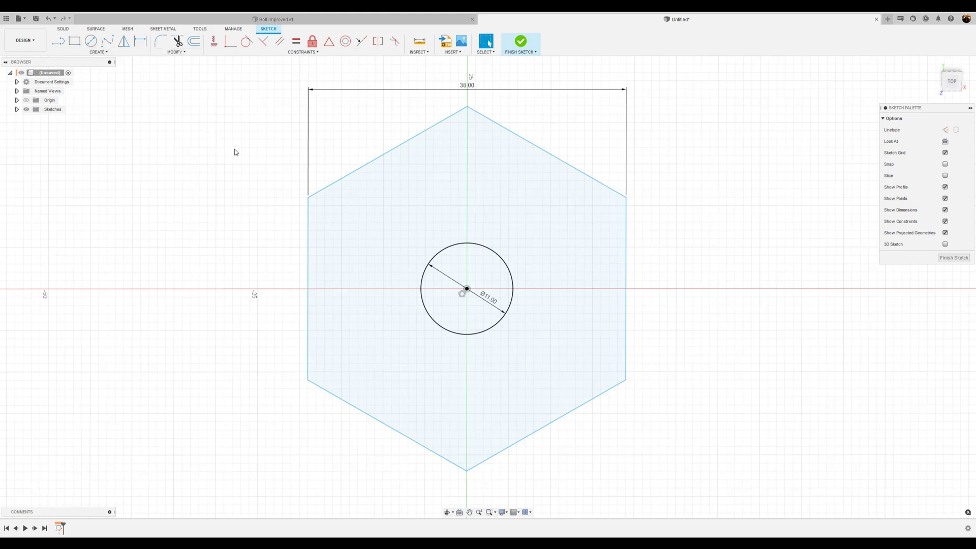
Change the flat-to-flat width dimension from 38 to 19 mm and move it closer.
double_click(468, 89)
key(BackSpace)
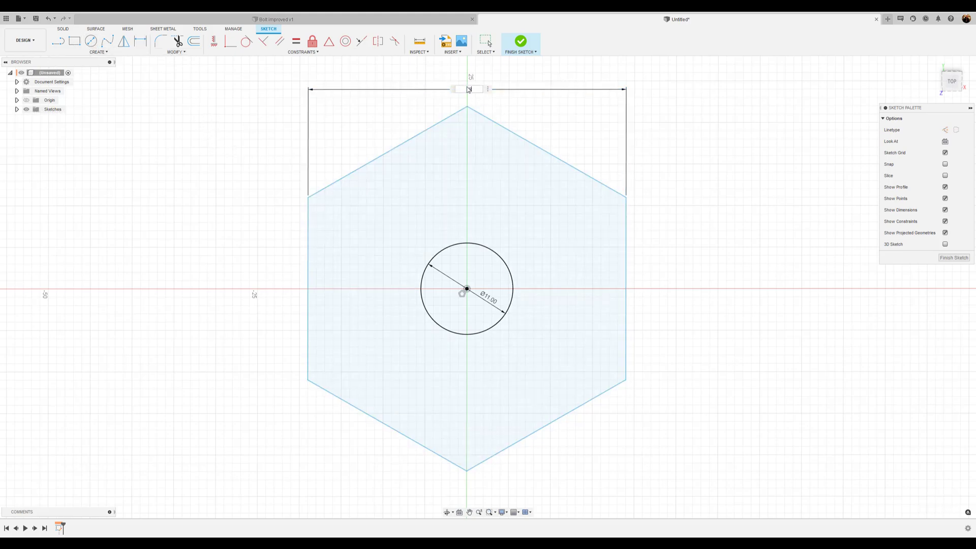
text(19)
key(Return)
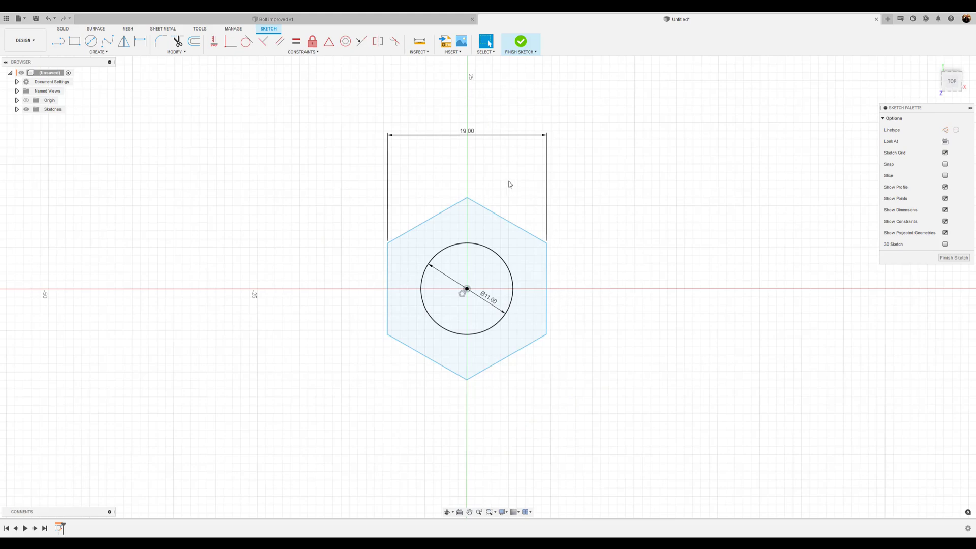
drag(470, 139, 470, 189)
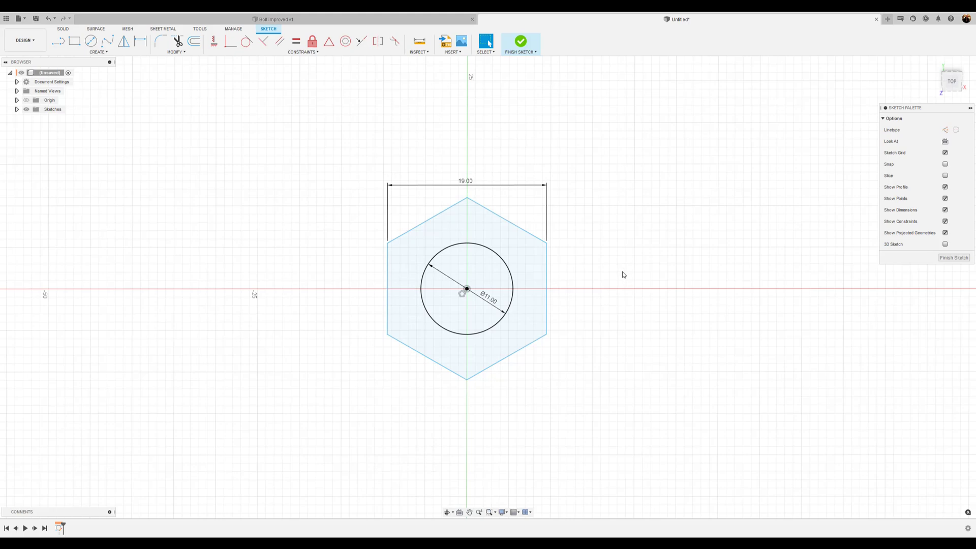
scroll(577, 277, up, 3)
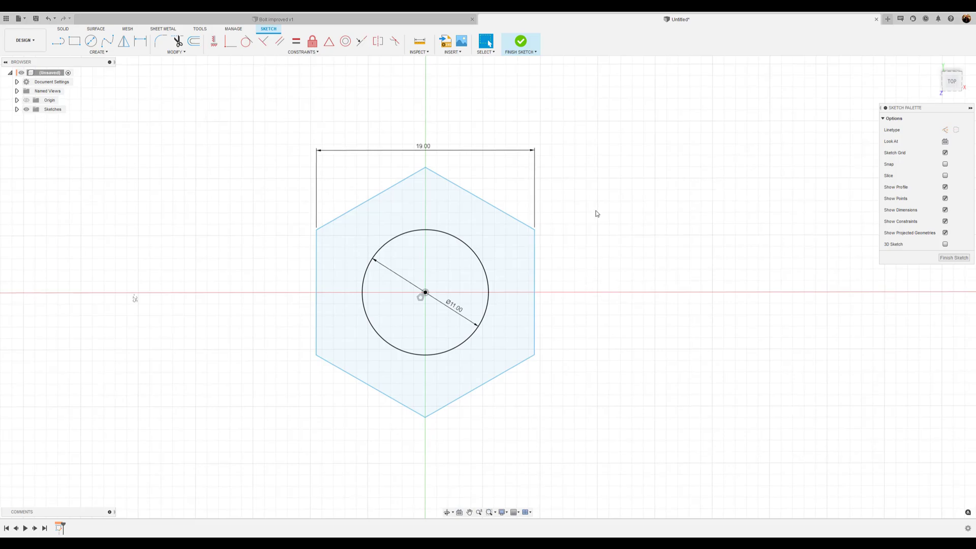
Apply a Horizontal/Vertical constraint to make the hexagon's left edge vertical.
key(Escape)
double_click(316, 229)
key(Escape)
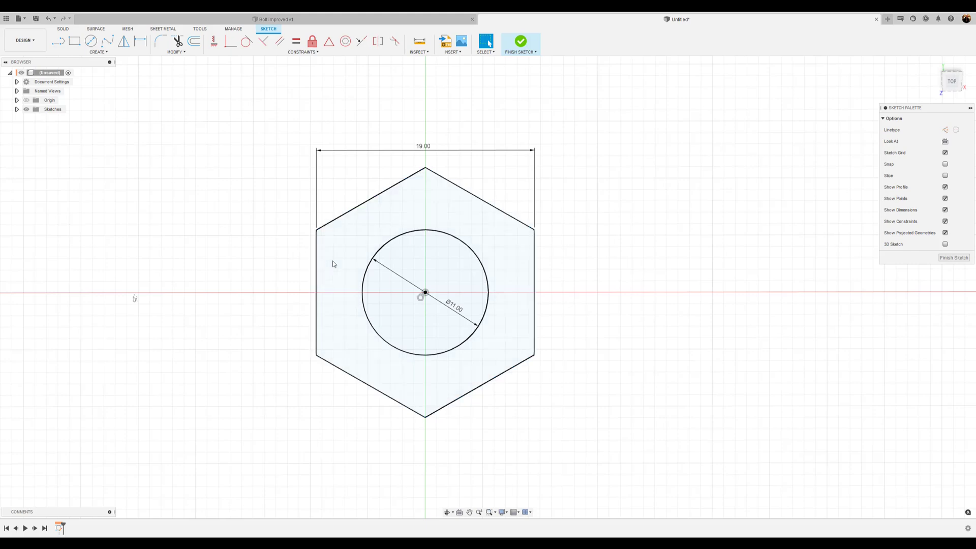
double_click(532, 263)
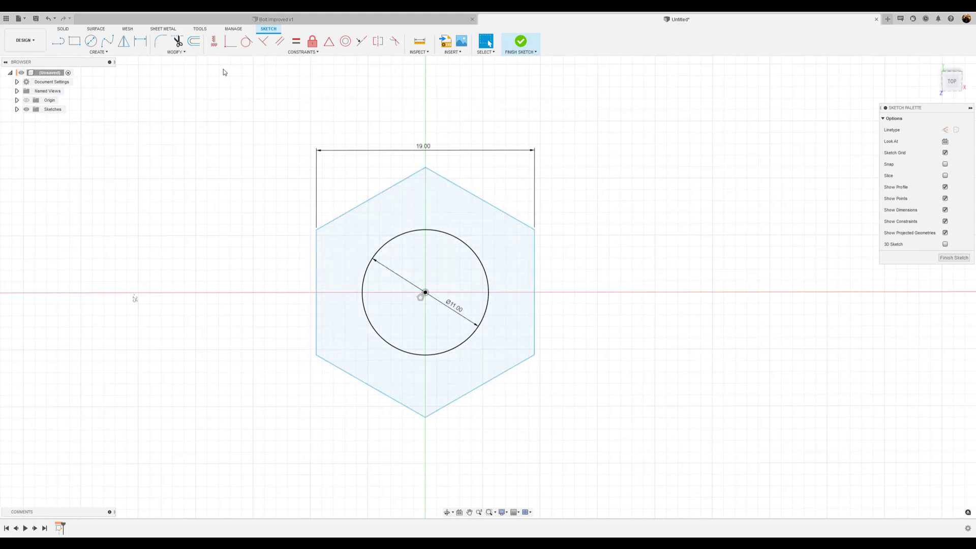
click(214, 43)
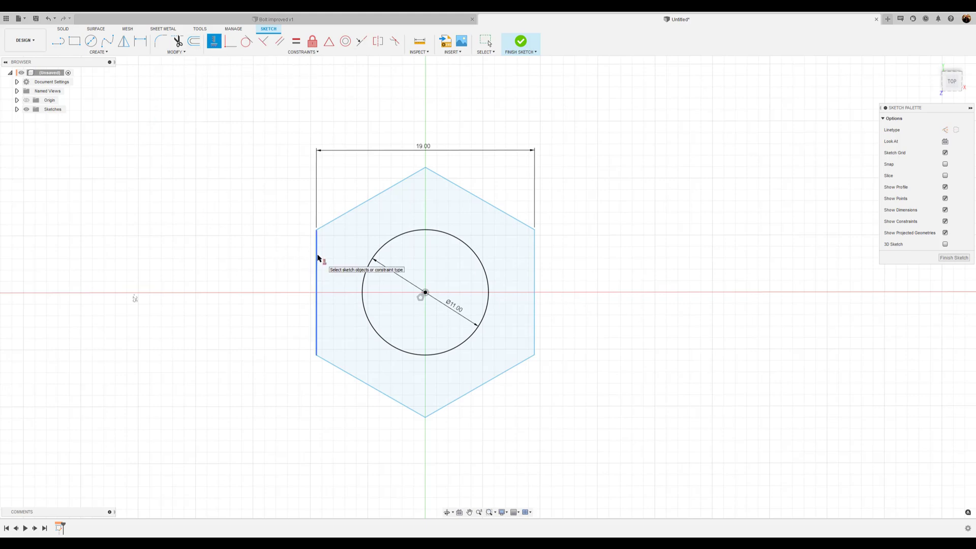
click(320, 257)
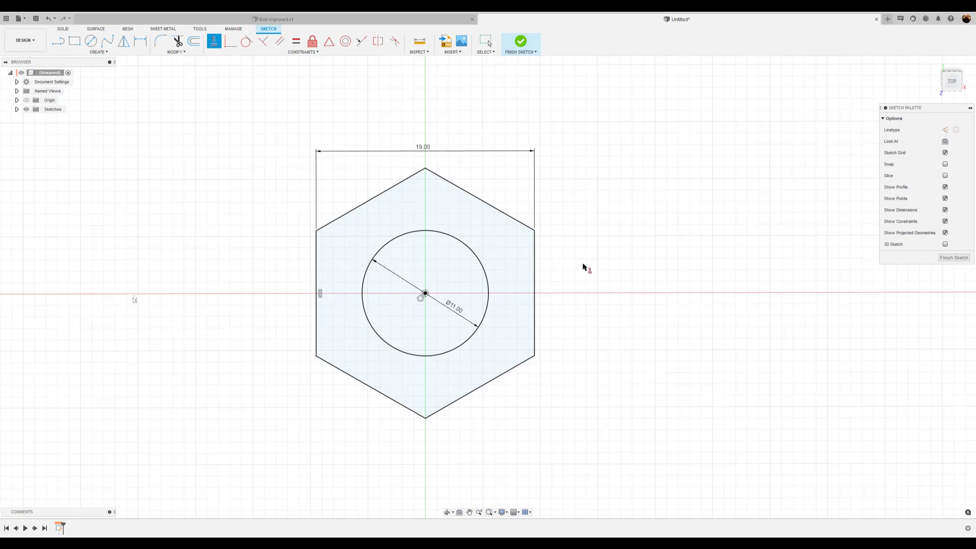
Extrude both the hexagon ring and inner circle profiles 7 mm into a solid hex head.
key(e)
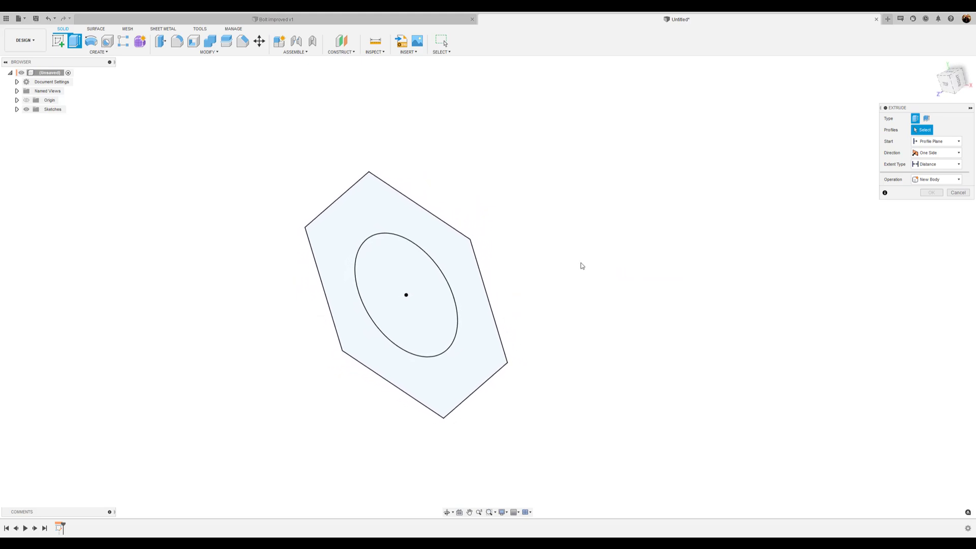
click(354, 238)
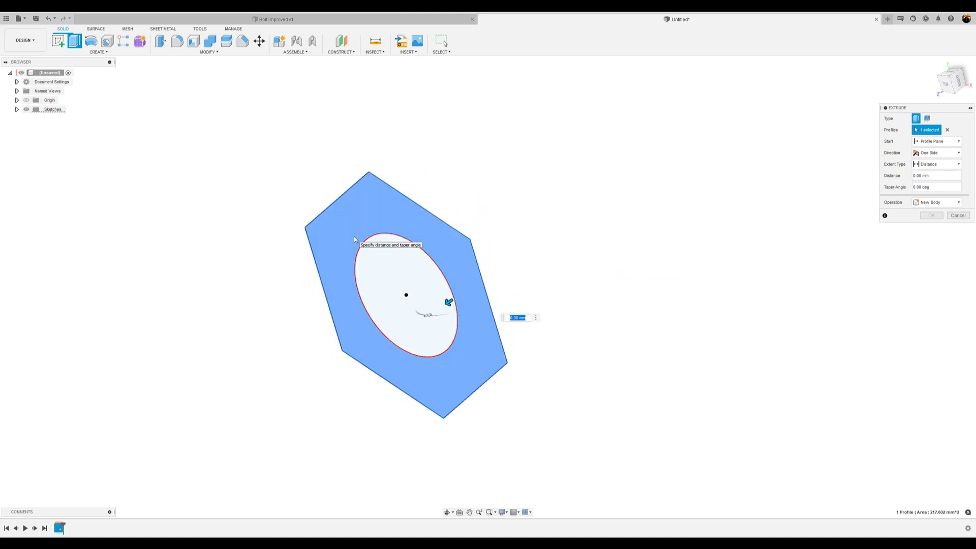
click(418, 282)
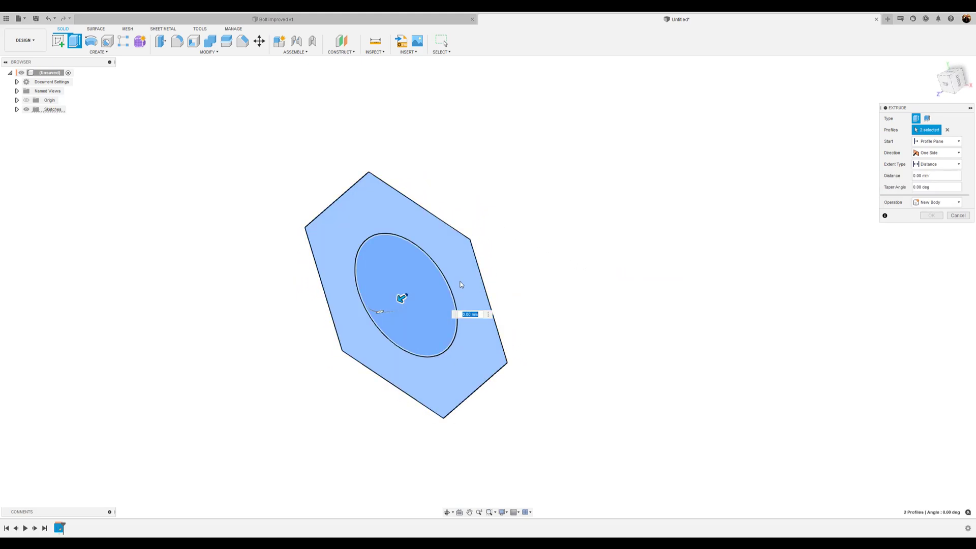
drag(401, 298, 340, 337)
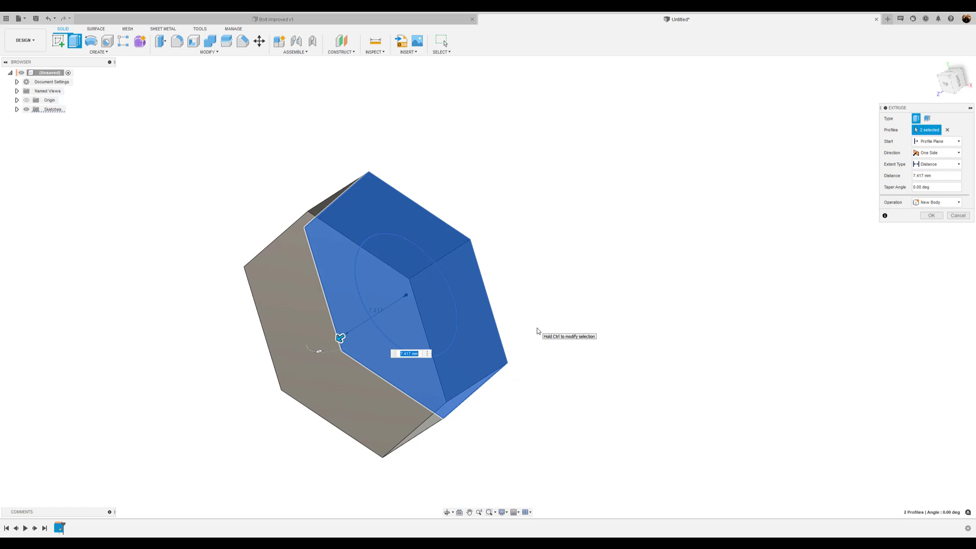
text(7.1)
key(Return)
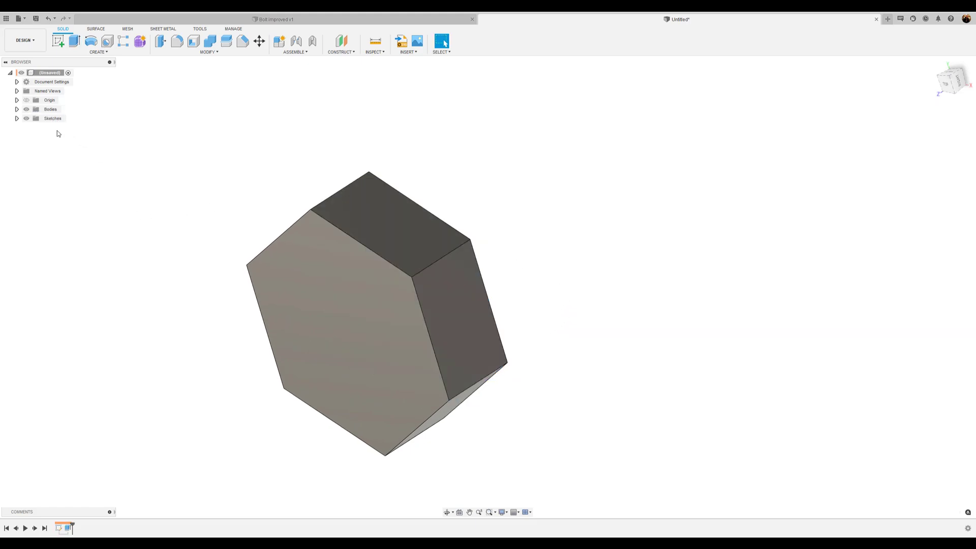
click(16, 119)
click(34, 128)
click(33, 128)
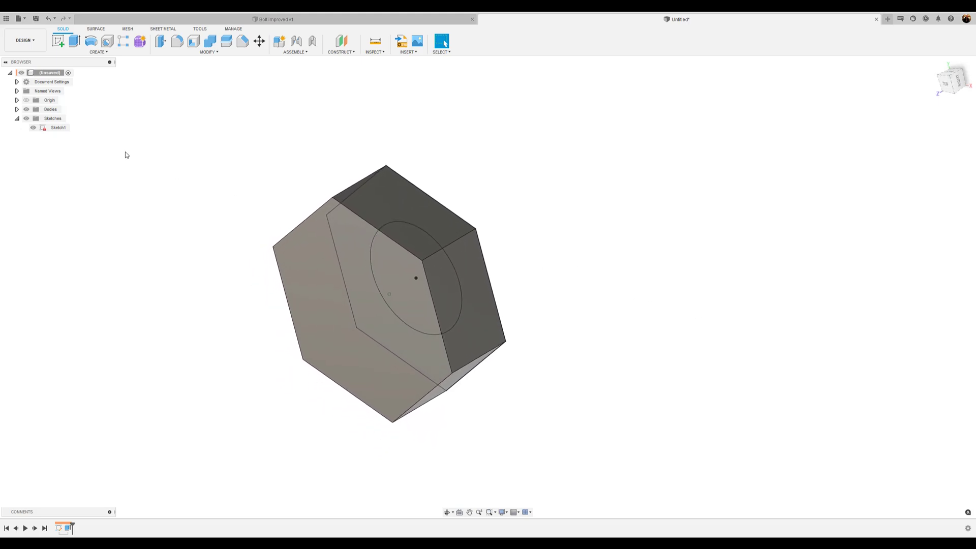
click(33, 127)
Start a new sketch on the hex head's top face.
click(58, 40)
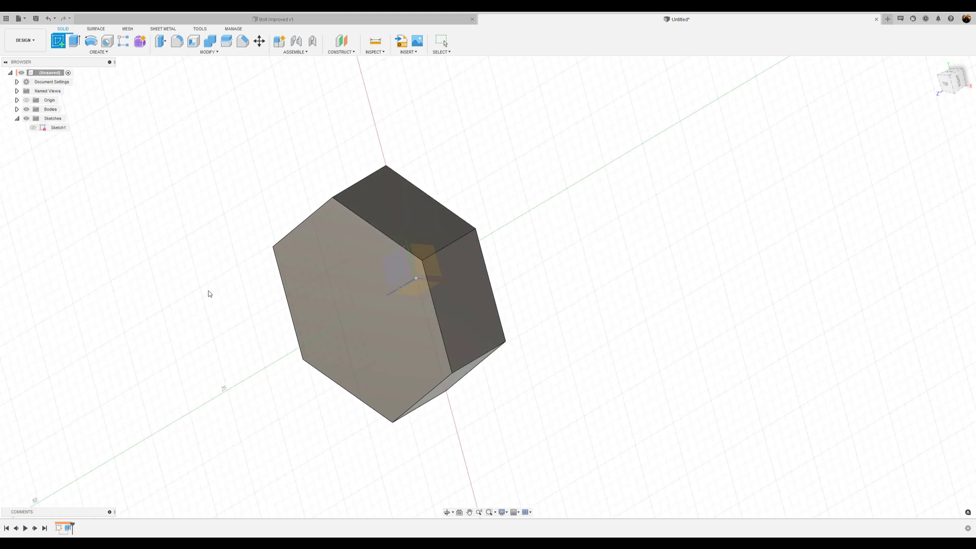
click(379, 291)
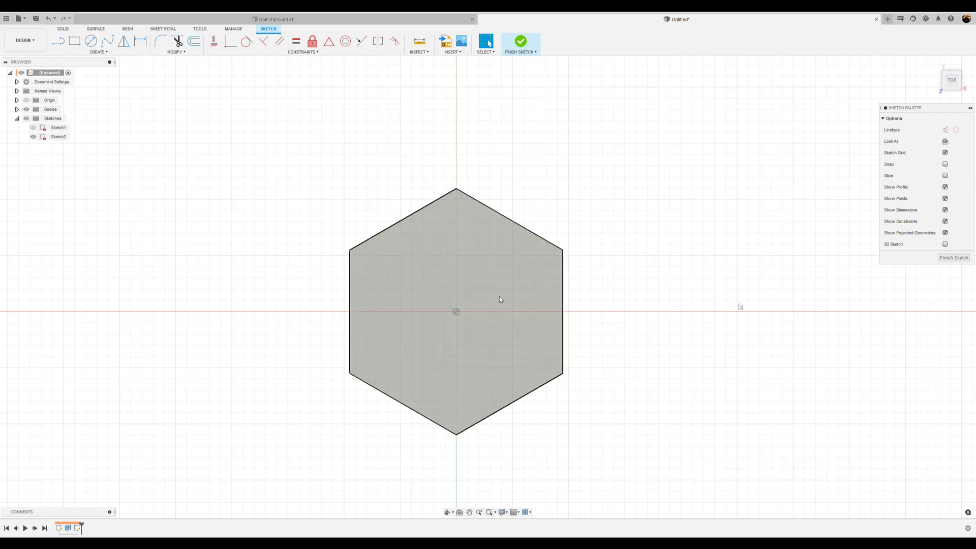
key(ctrl+Tab)
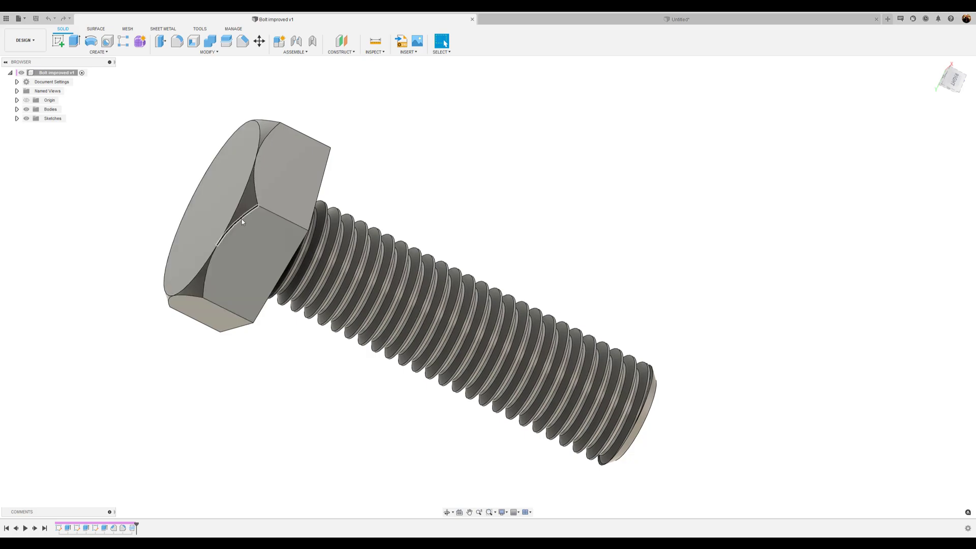
click(591, 18)
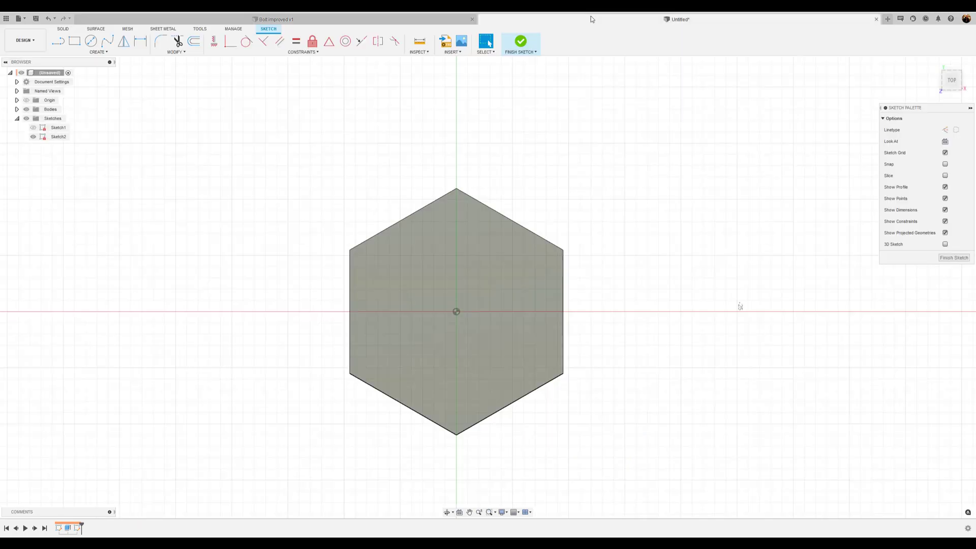
Draw a 19 mm circle from the hexagon's centre to touch its flats, then finish the sketch.
click(91, 42)
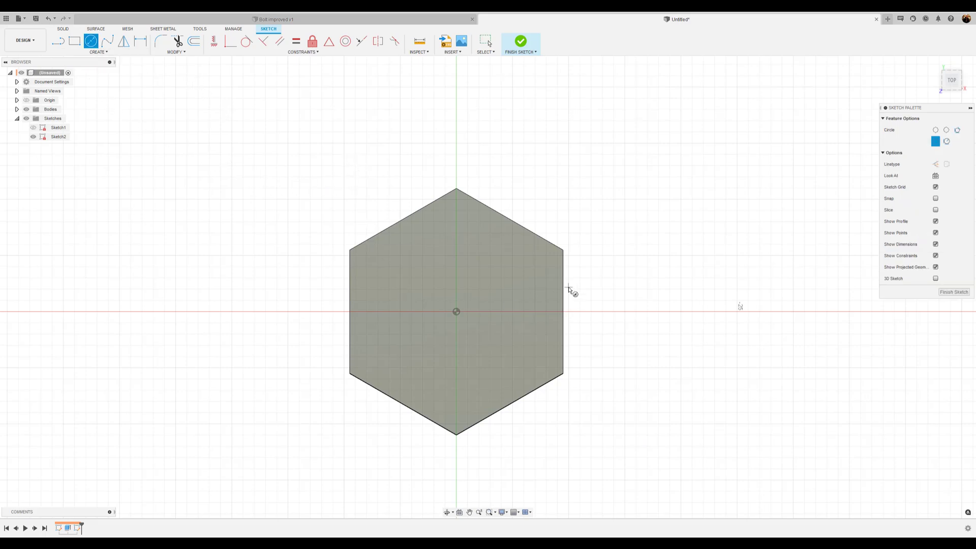
click(464, 315)
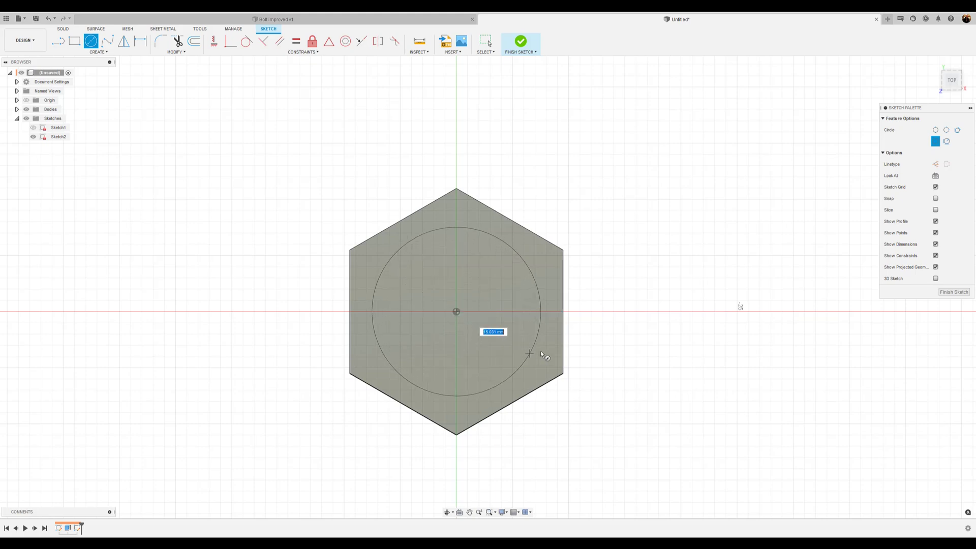
click(563, 312)
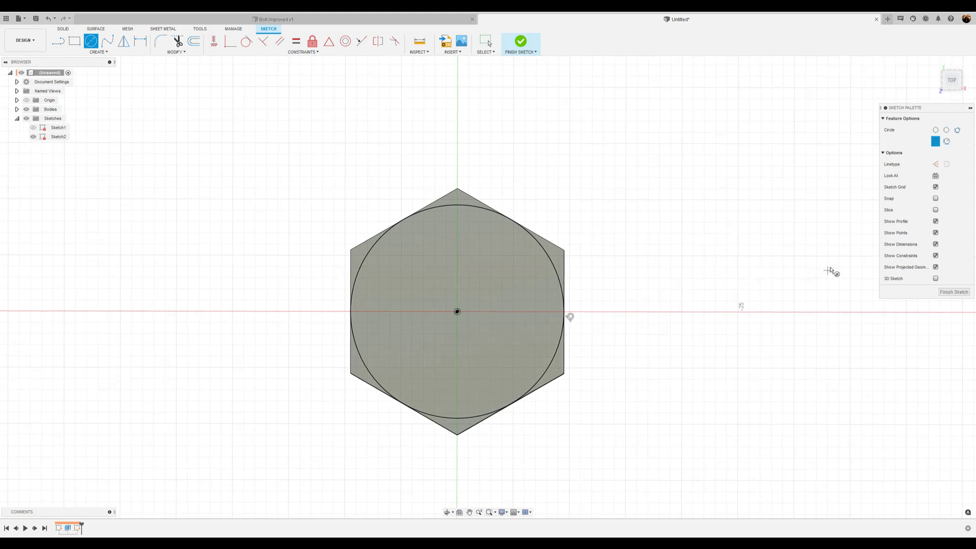
click(954, 292)
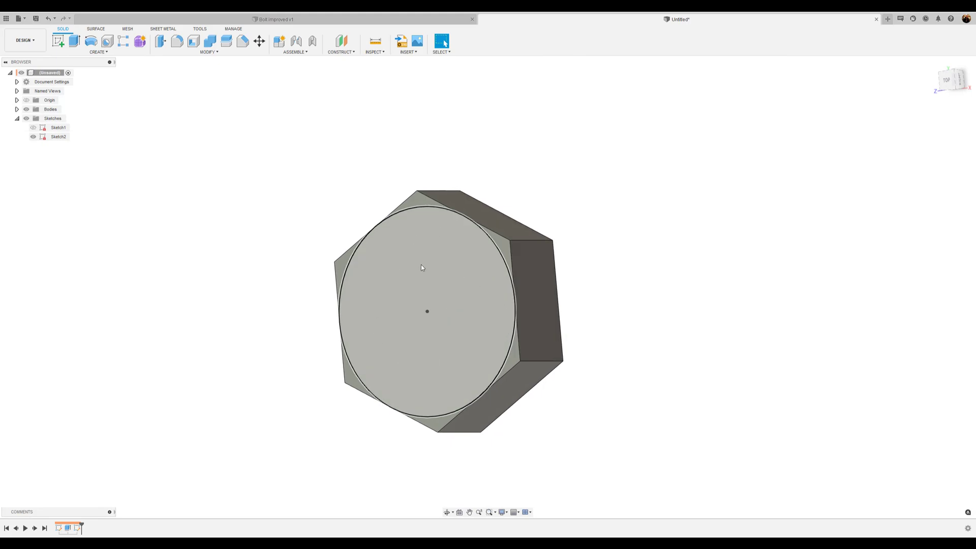
Extrude the top-face circle with a 45° taper, extent All, as an Intersect to chamfer the head.
click(465, 295)
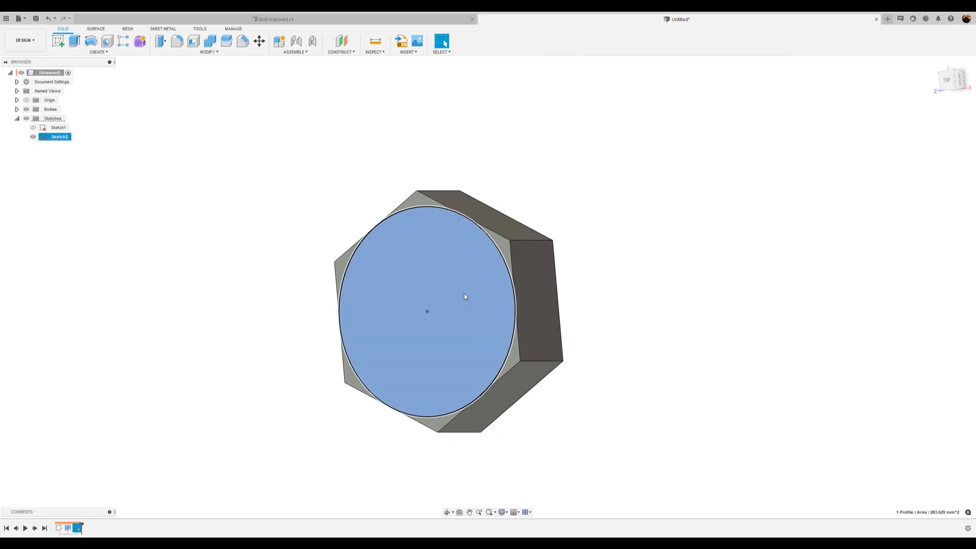
key(e)
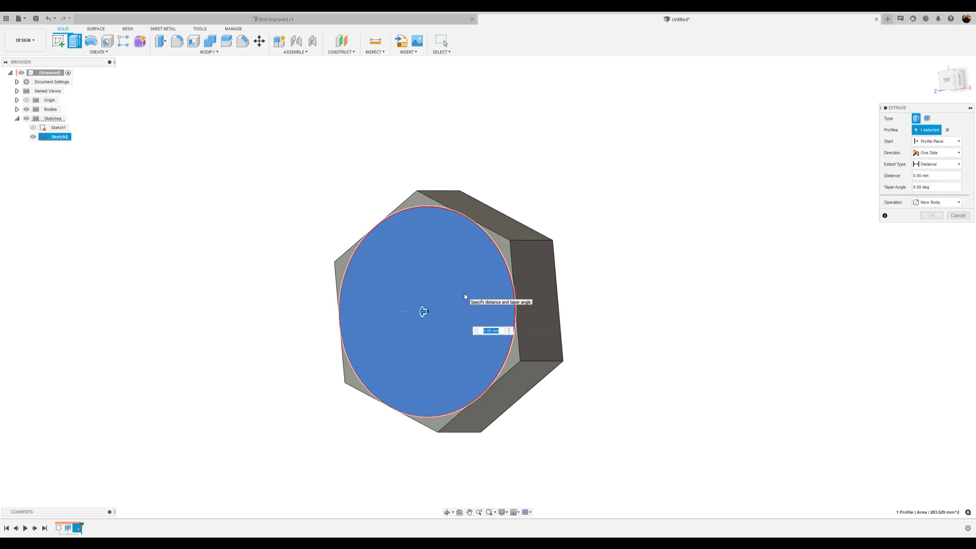
drag(423, 312, 470, 313)
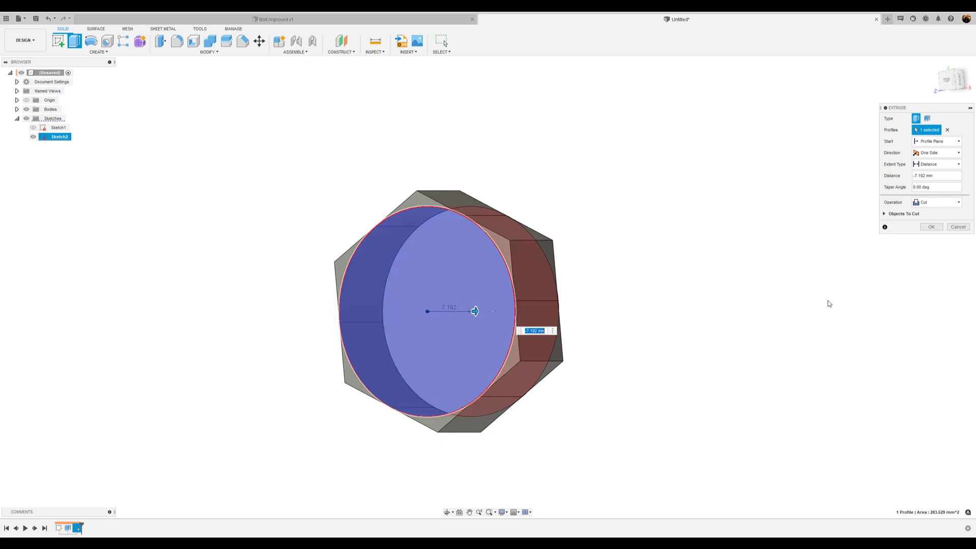
click(935, 188)
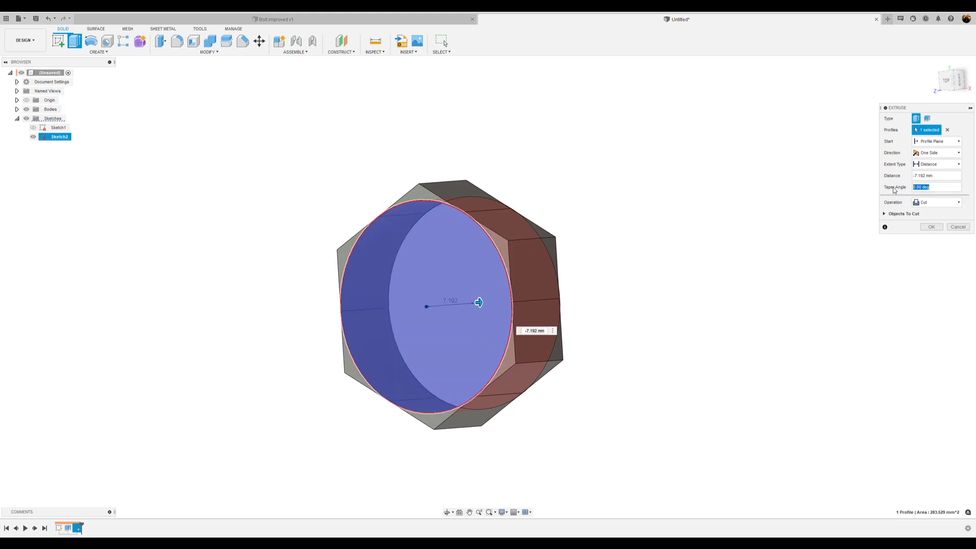
text(45)
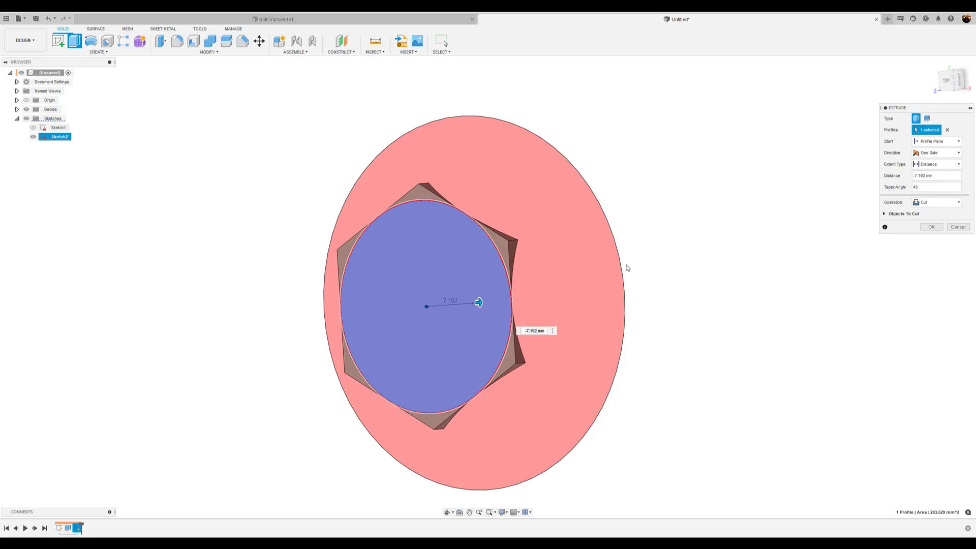
click(933, 168)
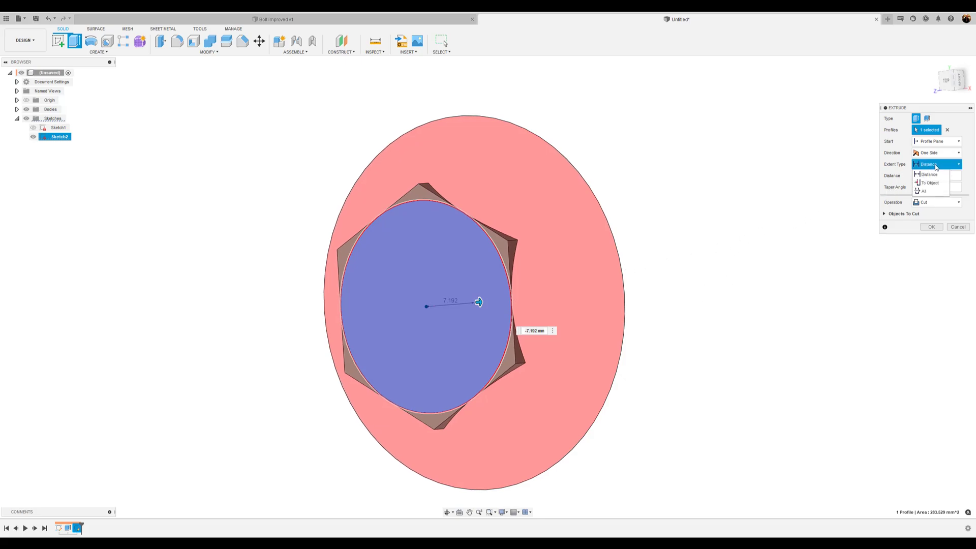
click(933, 193)
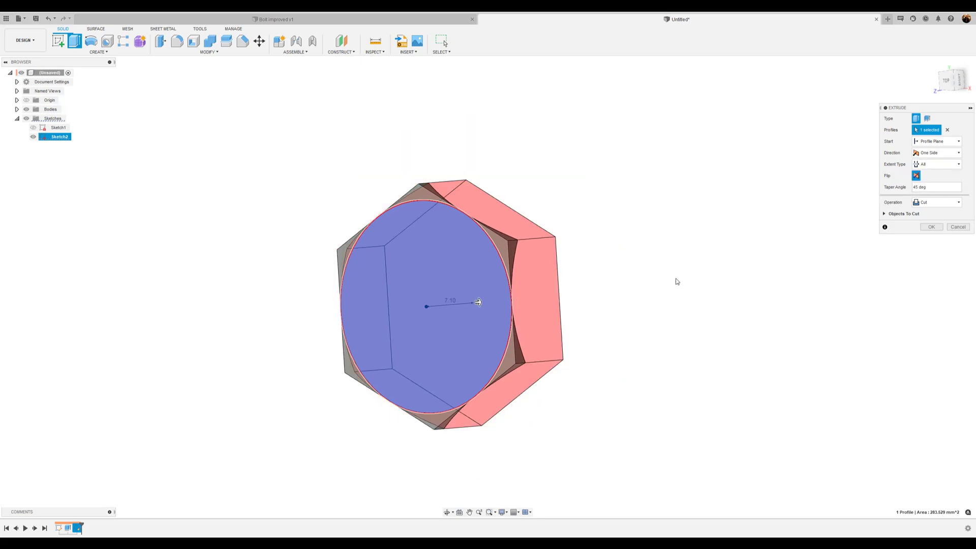
shift+middle_drag(676, 281, 653, 266)
click(934, 202)
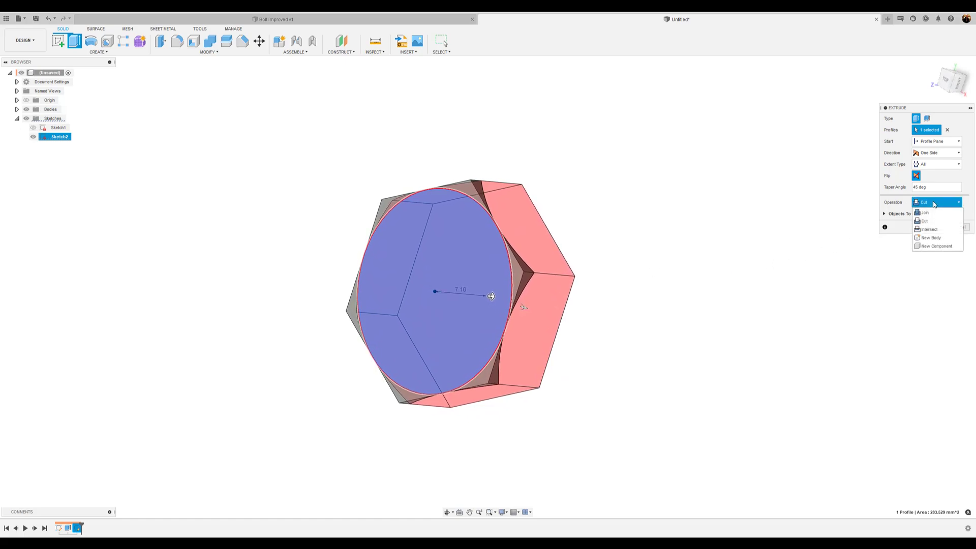
click(931, 232)
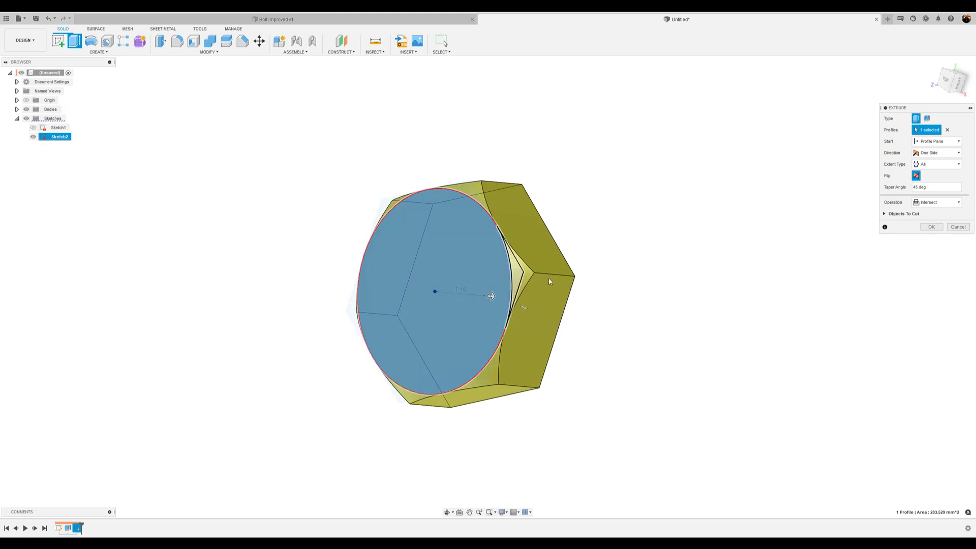
click(931, 227)
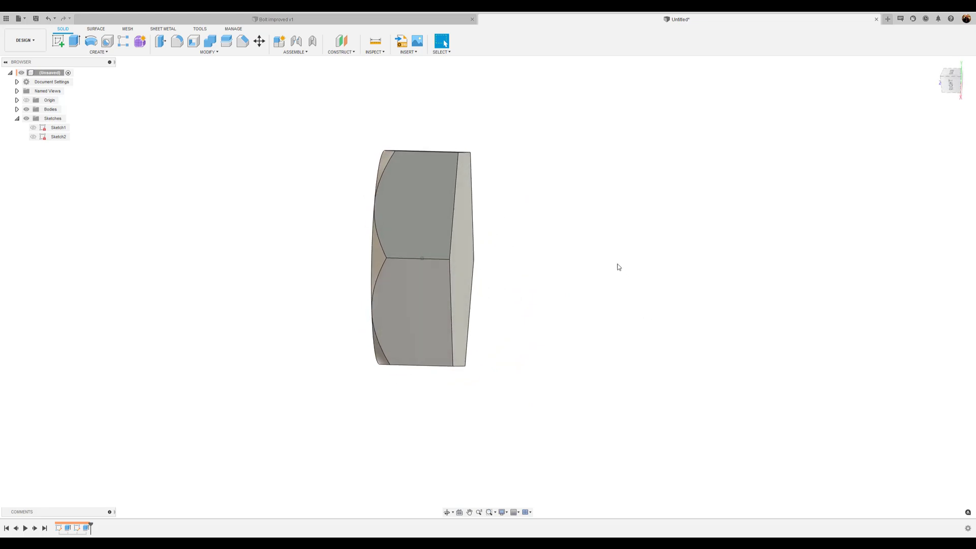
Show Sketch1 and extrude its 11 mm circle -40 mm as a shank joined to the head.
click(33, 127)
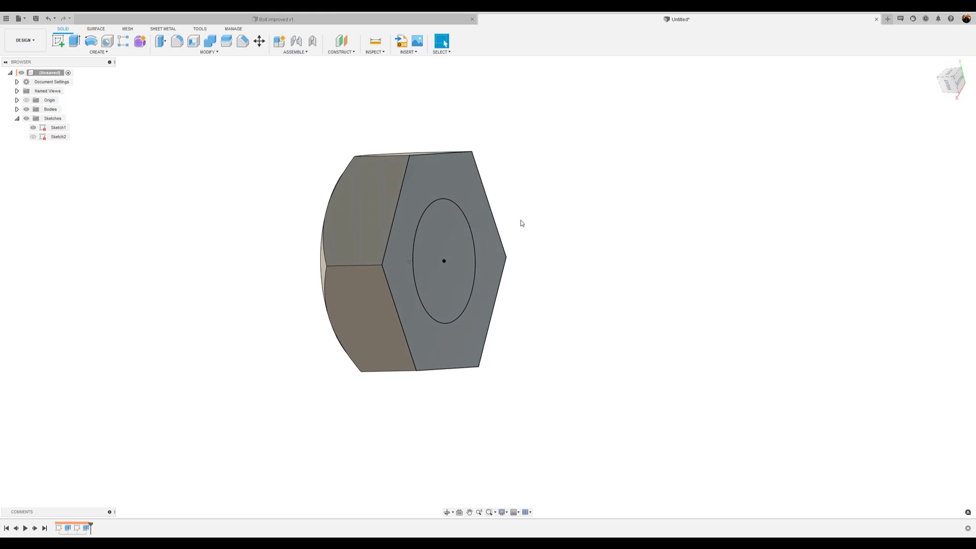
click(431, 238)
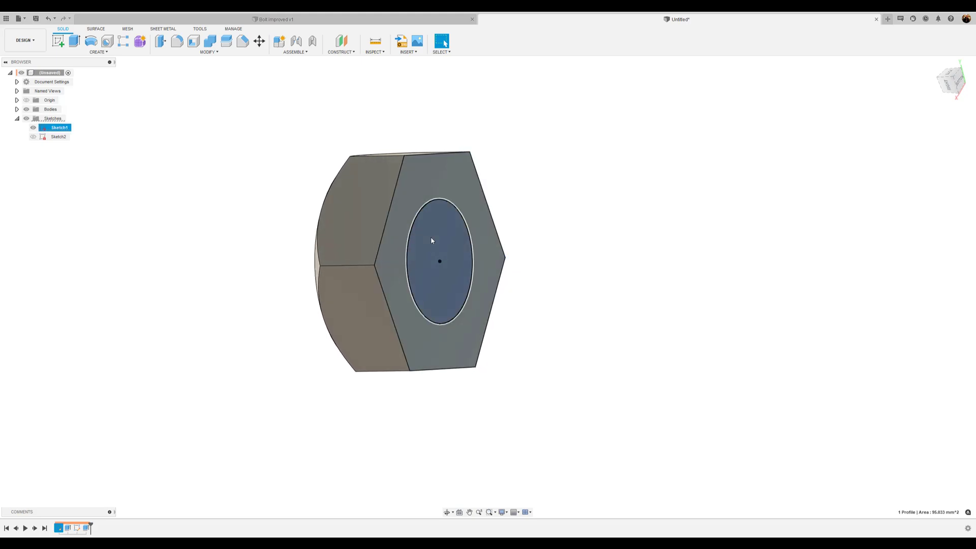
key(e)
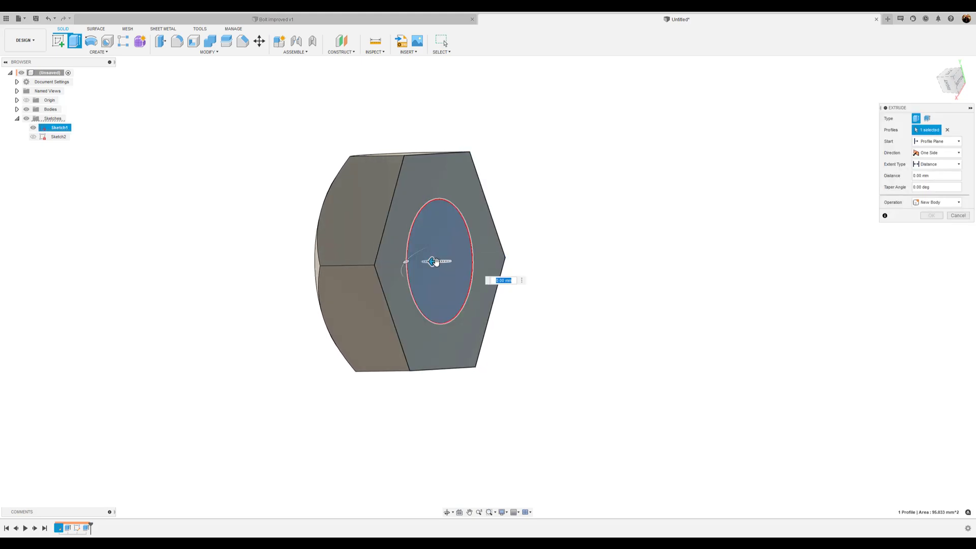
drag(435, 262, 589, 281)
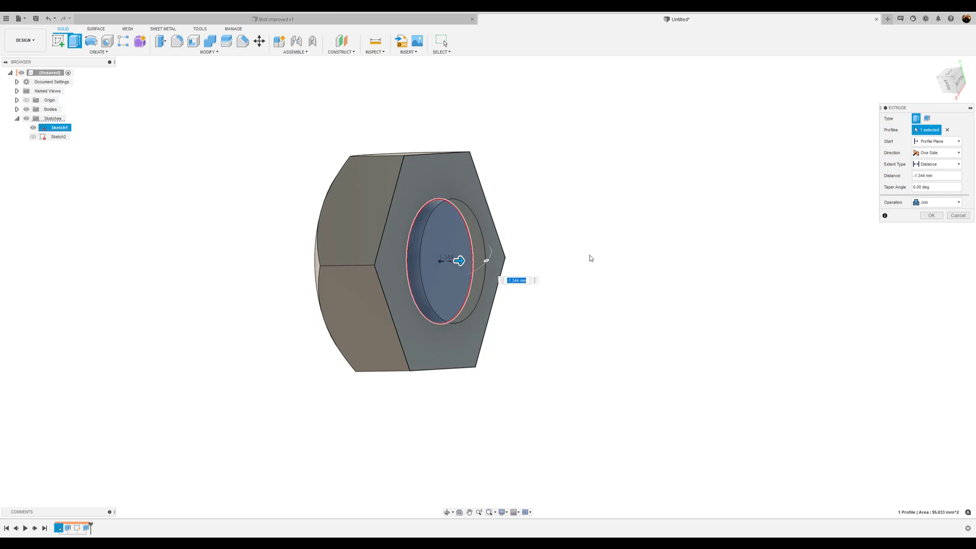
text(-40)
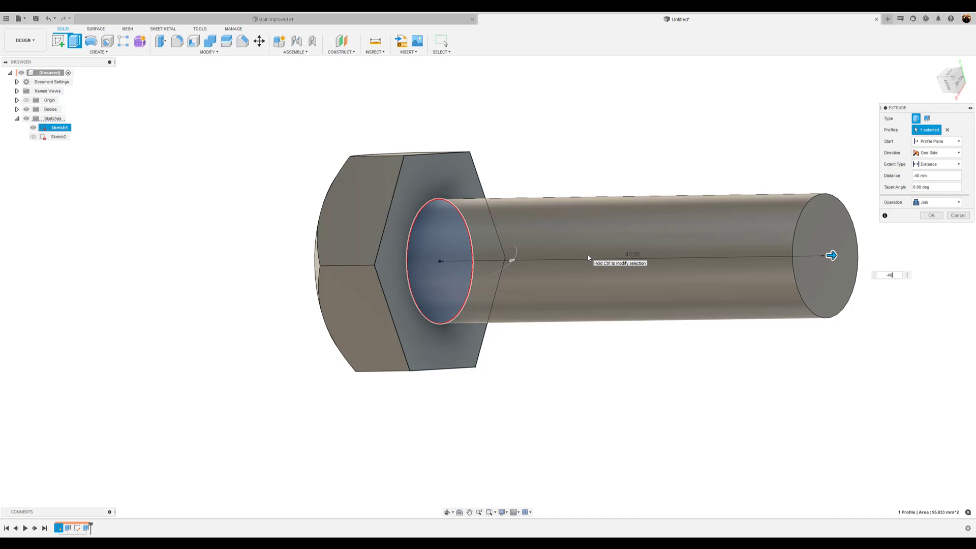
click(932, 217)
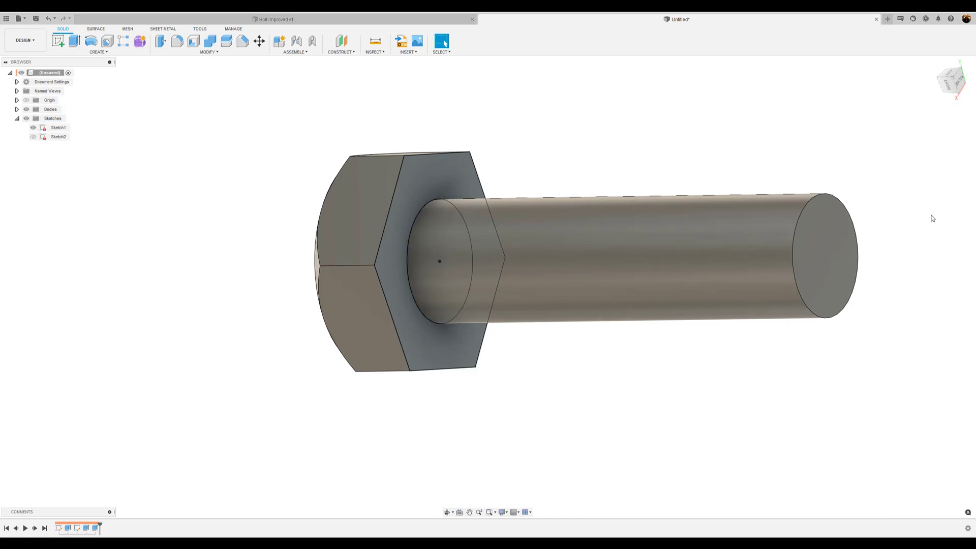
mouse_move(569, 168)
shift+middle_down()
mouse_move(555, 158)
mouse_move(152, 161)
mouse_move(56, 129)
shift+middle_up()
shift+middle_drag(333, 275, 815, 322)
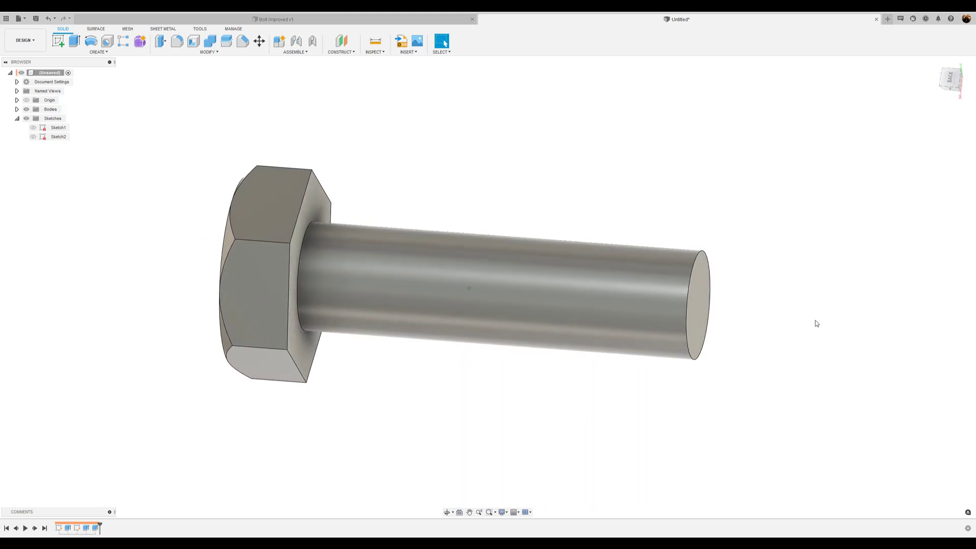
shift+middle_drag(776, 231, 768, 228)
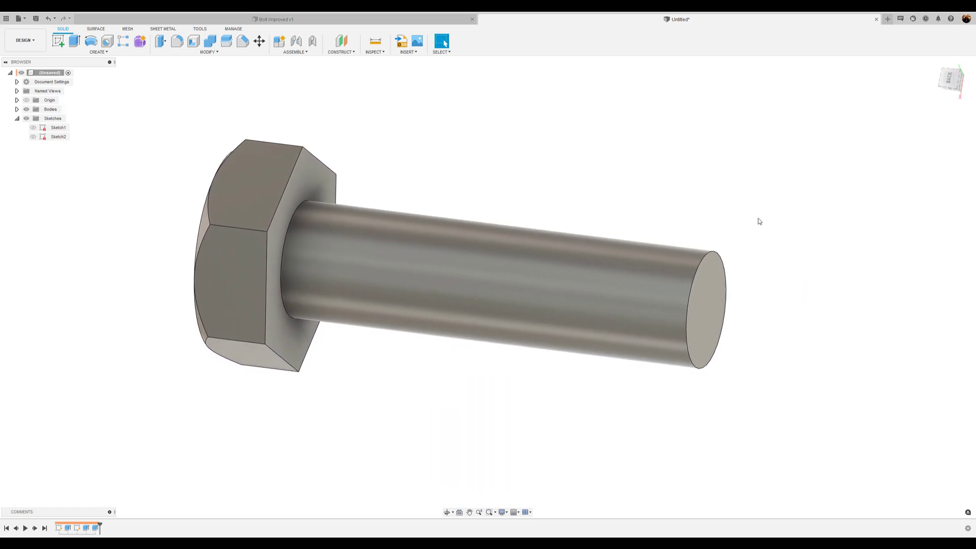
Chamfer the shank's free end edge with a distance of 5.
click(710, 255)
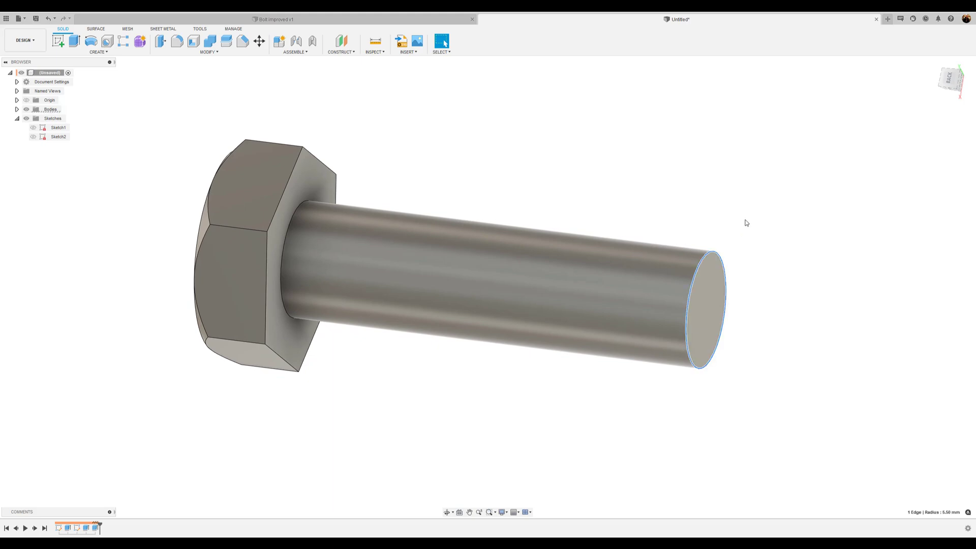
click(242, 41)
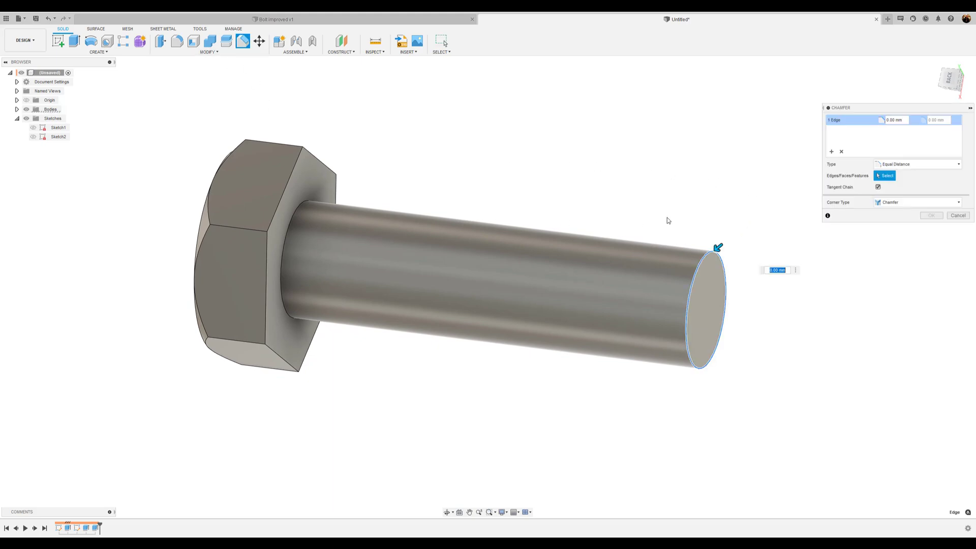
key(BackSpace)
text(5)
key(Return)
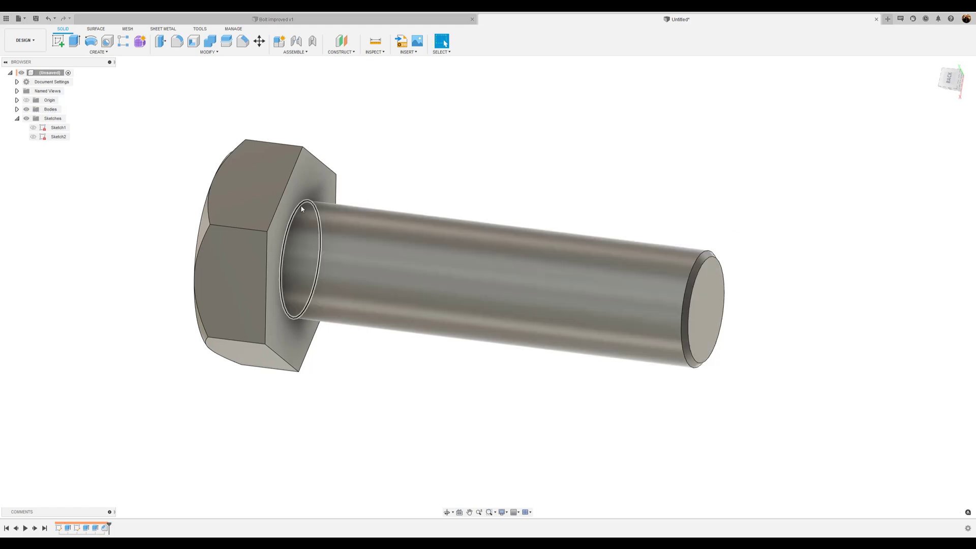
Round the edge where the shank meets the head with a 0.5 mm fillet.
click(309, 202)
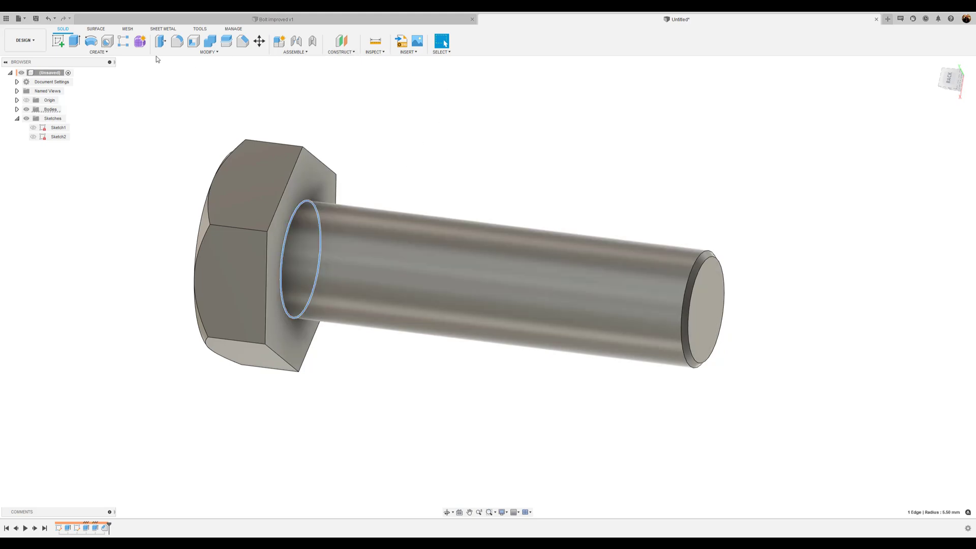
click(177, 40)
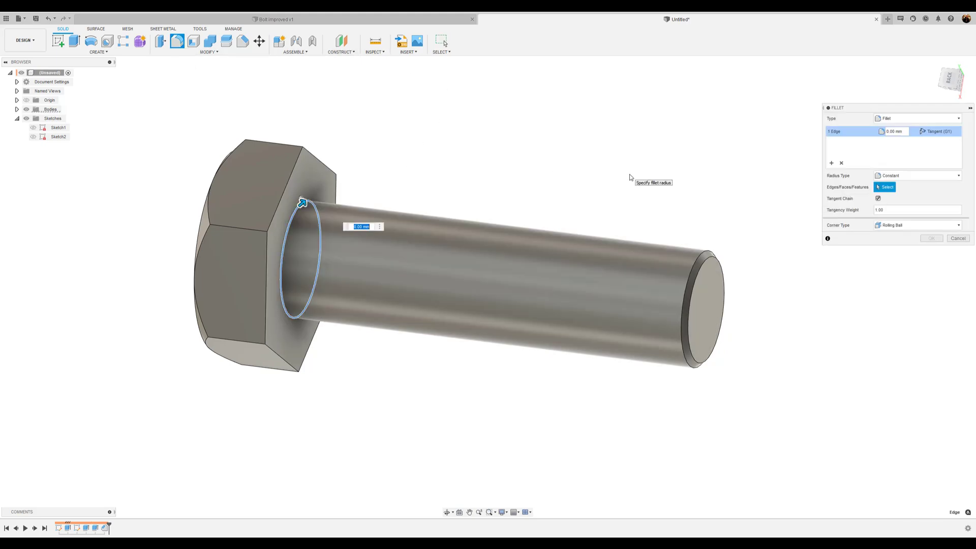
key(BackSpace)
text(.5)
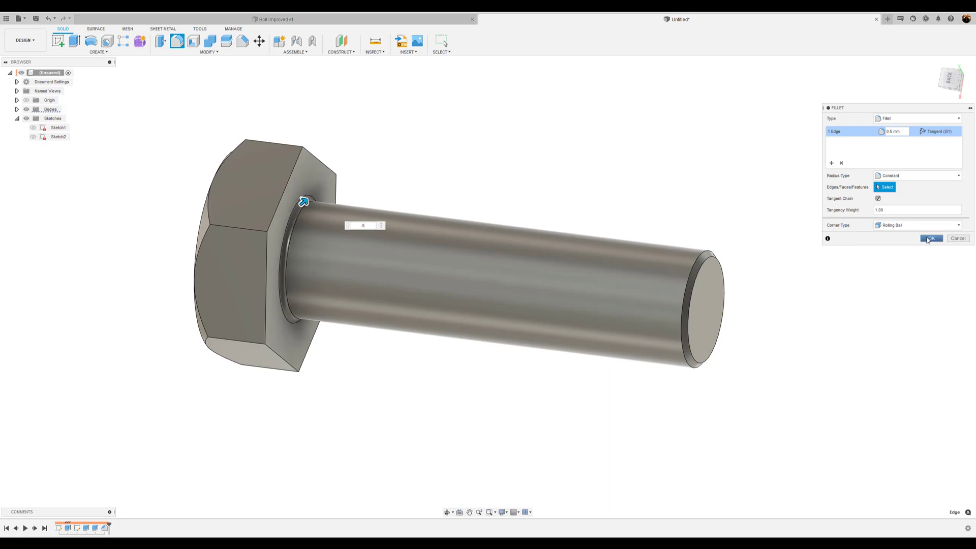
click(931, 239)
shift+middle_drag(688, 196, 738, 198)
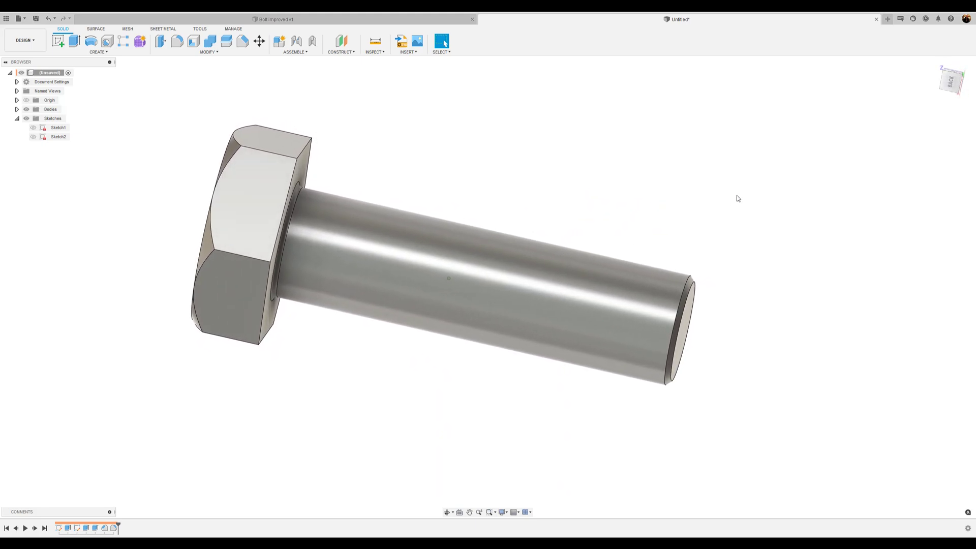
shift+middle_drag(675, 196, 660, 178)
shift+middle_drag(510, 153, 543, 163)
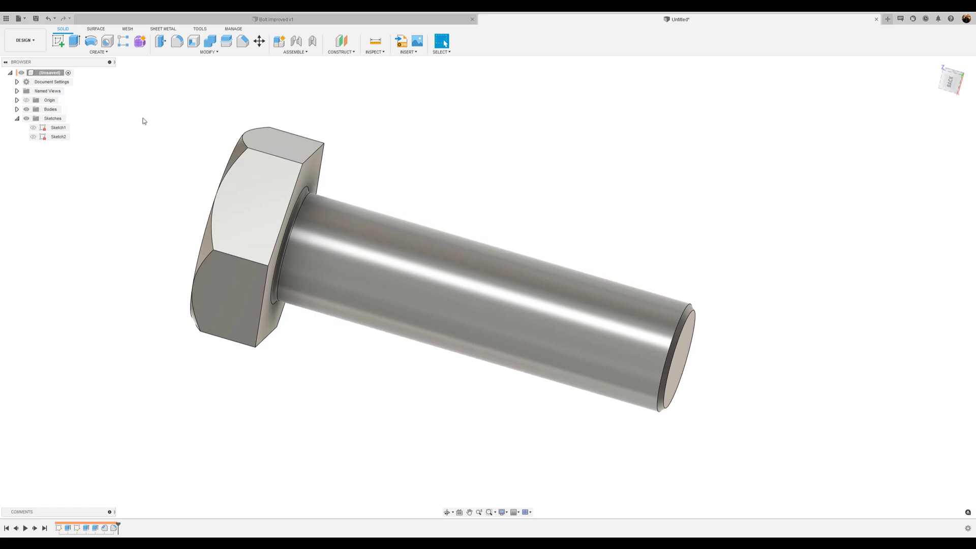
Add a modeled ISO Metric M11x1.5, class 6g thread to the shank's cylindrical face.
click(98, 52)
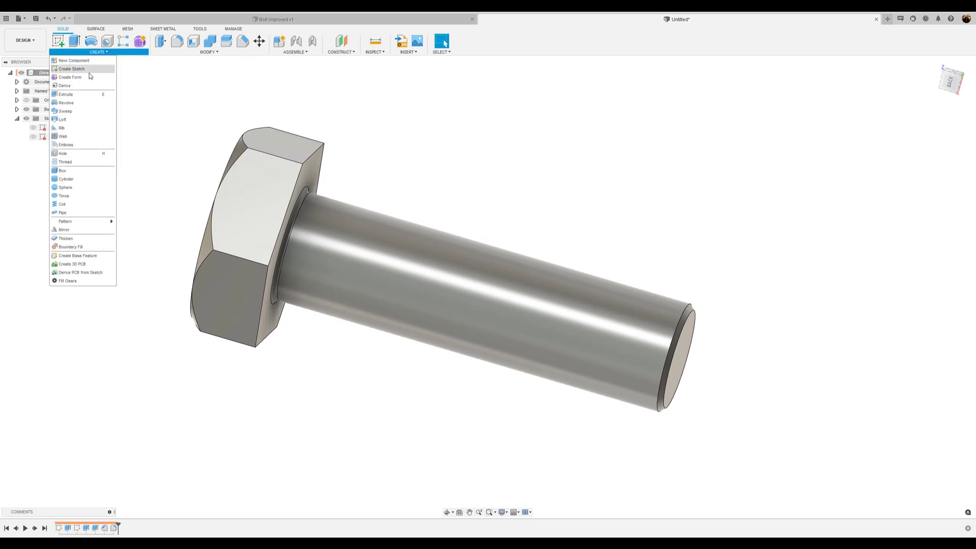
click(66, 163)
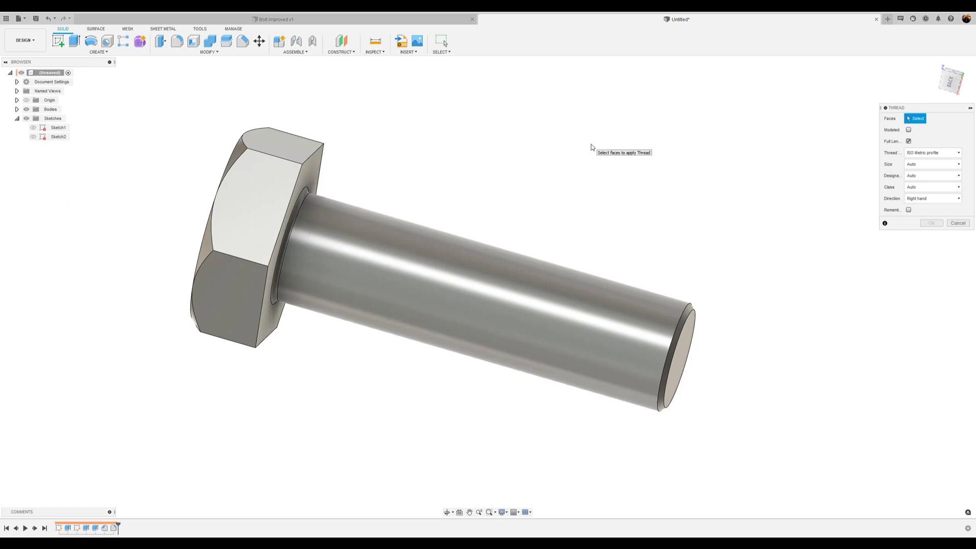
click(525, 278)
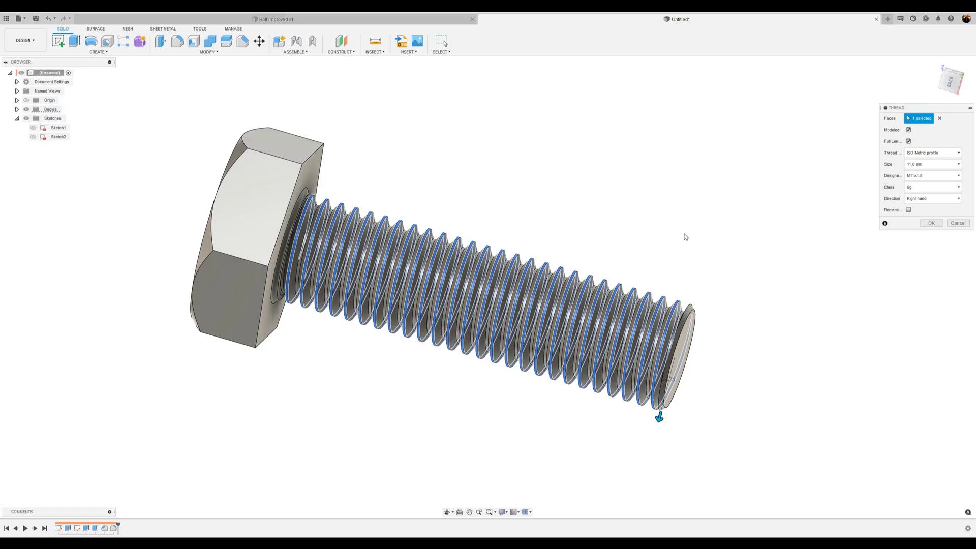
Try a partial thread length, then restore Full Length and apply the M11x1.5 thread.
shift+middle_drag(473, 270, 600, 413)
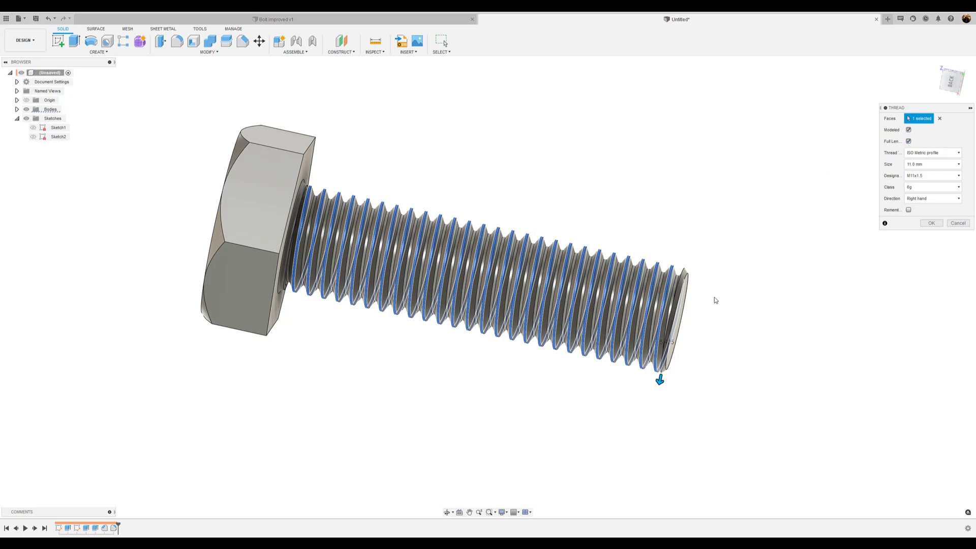
click(909, 142)
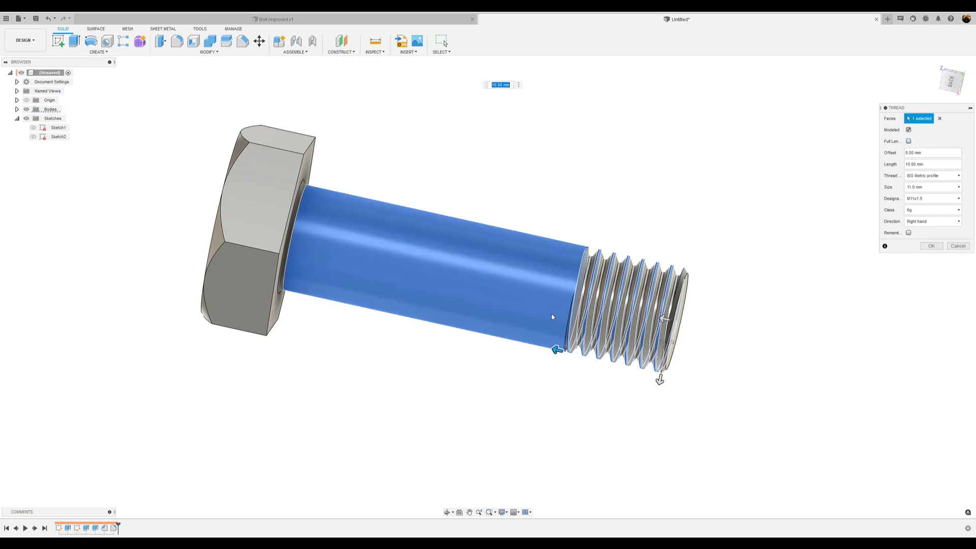
drag(556, 350, 317, 300)
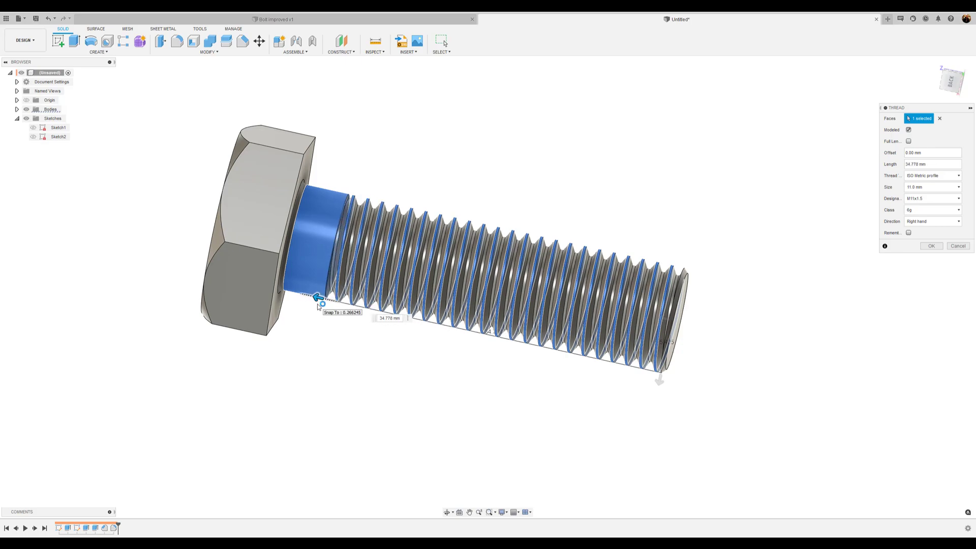
click(909, 142)
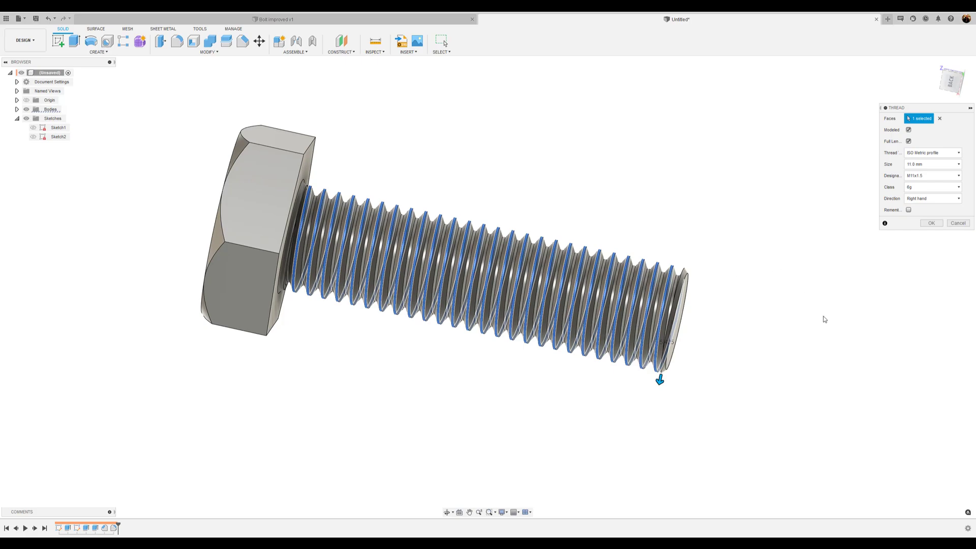
click(931, 224)
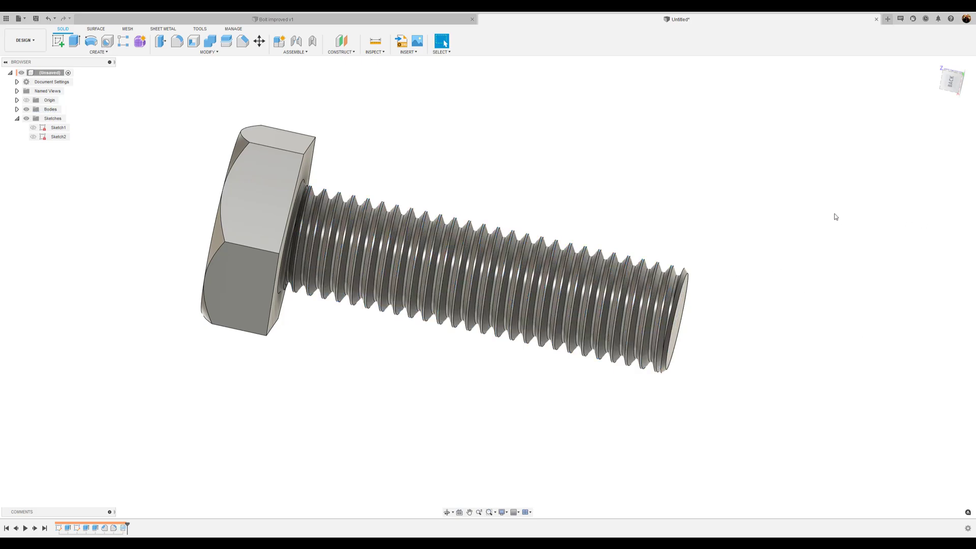
key(F6)
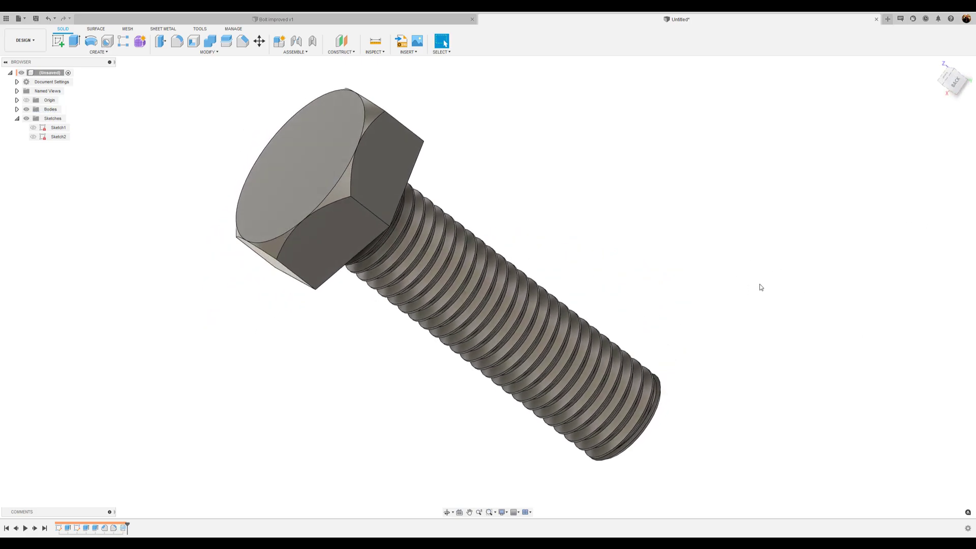